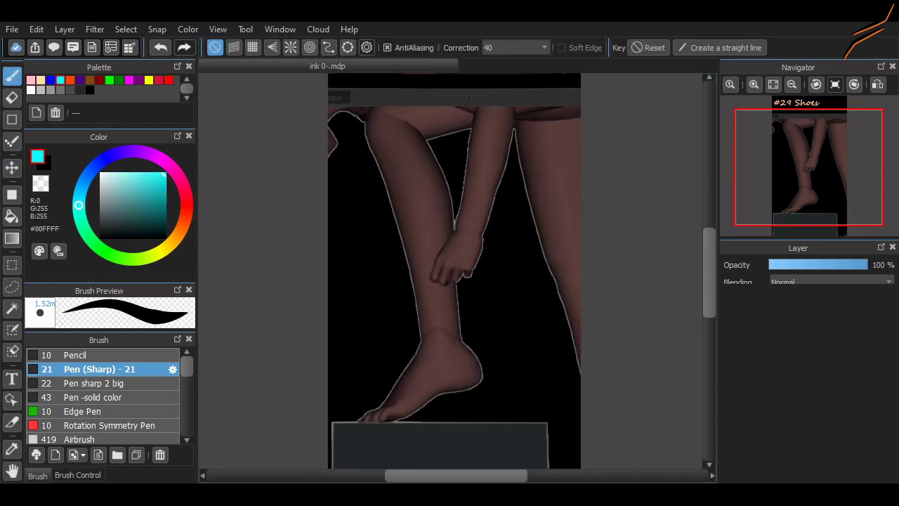
# Sketch the boot's sole and short heel in cyan (#00FFFF) beneath the raised foot with Pen (Sharp).
pyautogui.scroll(4, 491, 371)
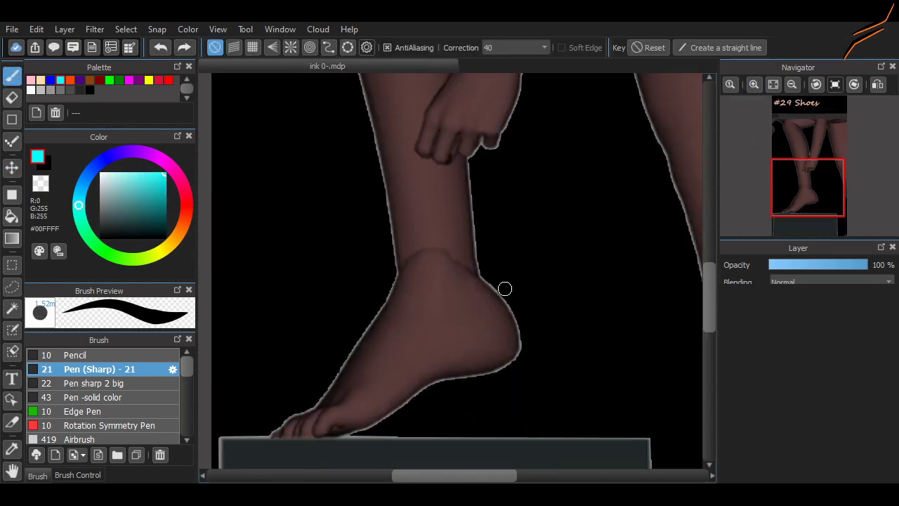
pyautogui.moveTo(504, 289); pyautogui.dragTo(492, 375)
pyautogui.hotkey('ctrl', 'z')
pyautogui.hotkey('ctrl', 'z')
pyautogui.moveTo(345, 434); pyautogui.dragTo(541, 387)
pyautogui.moveTo(493, 371)
pyautogui.mouseDown()
pyautogui.moveTo(499, 391)
pyautogui.moveTo(537, 388)
pyautogui.moveTo(483, 273)
pyautogui.moveTo(508, 311)
pyautogui.mouseUp()
pyautogui.hotkey('ctrl', 'z')
pyautogui.hotkey('ctrl', 'z')
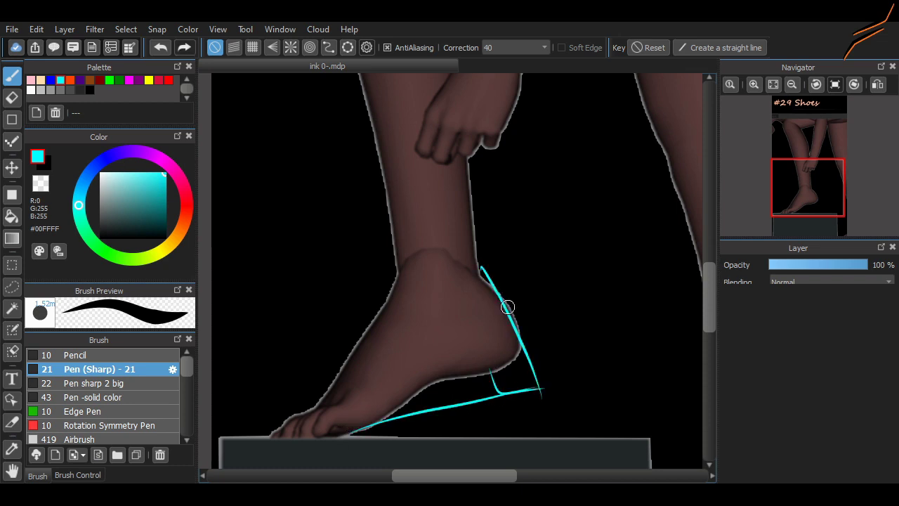
pyautogui.hotkey('ctrl', 'z')
# Sketch the back edge of the boot from calf to heel and the instep line from toes to ankle.
pyautogui.moveTo(473, 158); pyautogui.dragTo(538, 387)
pyautogui.hotkey('ctrl', 'z')
pyautogui.moveTo(261, 441)
pyautogui.mouseDown()
pyautogui.moveTo(253, 428)
pyautogui.moveTo(396, 305)
pyautogui.mouseUp()
pyautogui.hotkey('ctrl', 'z')
pyautogui.hotkey('ctrl', 'z')
pyautogui.moveTo(414, 263); pyautogui.dragTo(326, 391)
pyautogui.hotkey('ctrl', 'z')
pyautogui.moveTo(256, 434)
pyautogui.mouseDown()
pyautogui.moveTo(289, 418)
pyautogui.moveTo(405, 266)
pyautogui.mouseUp()
pyautogui.scroll(3, 425, 300)
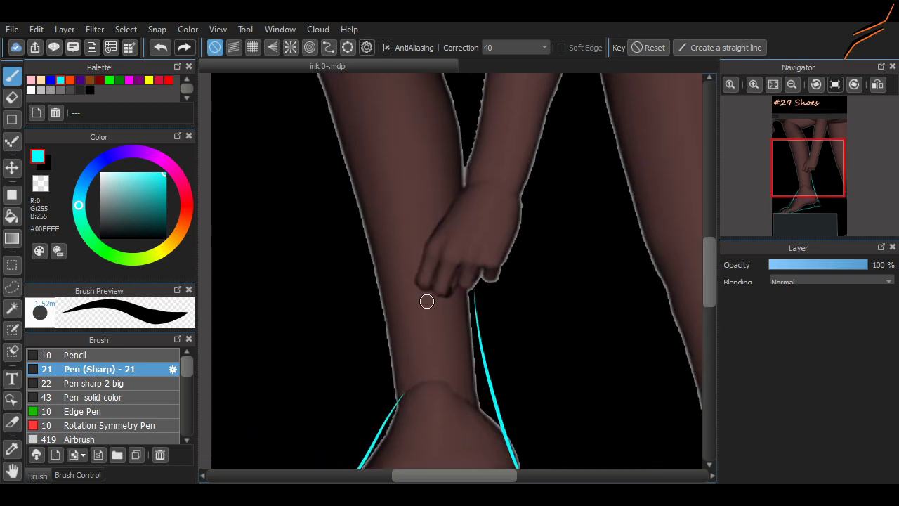
# Sketch the boot shaft's front edge up the shin and its top edge across the calf.
pyautogui.moveTo(323, 130)
pyautogui.mouseDown()
pyautogui.moveTo(469, 133)
pyautogui.moveTo(462, 211)
pyautogui.moveTo(394, 397)
pyautogui.mouseUp()
pyautogui.hotkey('ctrl', 'z')
pyautogui.moveTo(333, 153)
pyautogui.mouseDown()
pyautogui.moveTo(401, 387)
pyautogui.moveTo(367, 226)
pyautogui.moveTo(333, 139)
pyautogui.mouseUp()
pyautogui.hotkey('ctrl', 'z')
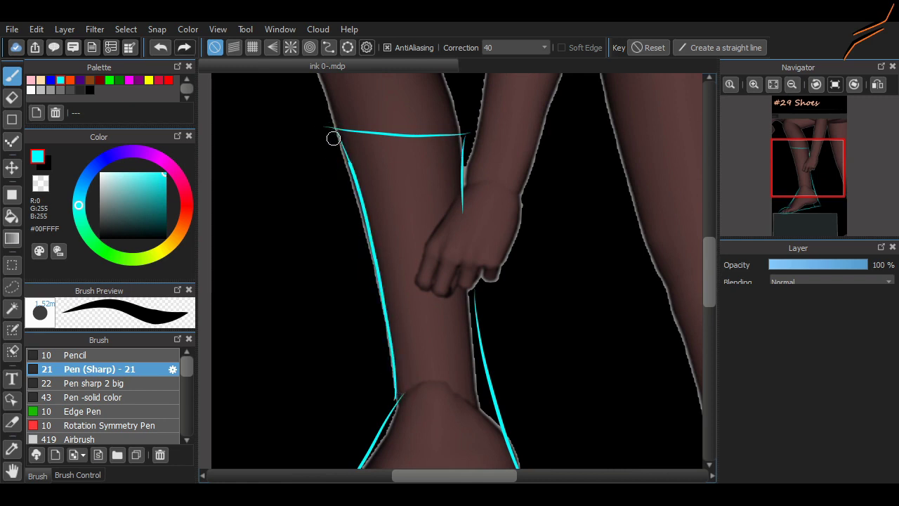
# Sketch two converging edges for the boot's front opening, from the top edge to the fingers.
pyautogui.moveTo(403, 136)
pyautogui.mouseDown()
pyautogui.moveTo(434, 377)
pyautogui.moveTo(435, 180)
pyautogui.moveTo(429, 315)
pyautogui.moveTo(448, 183)
pyautogui.mouseUp()
pyautogui.hotkey('ctrl', 'z')
pyautogui.hotkey('ctrl', 'z')
pyautogui.hotkey('ctrl', 'z')
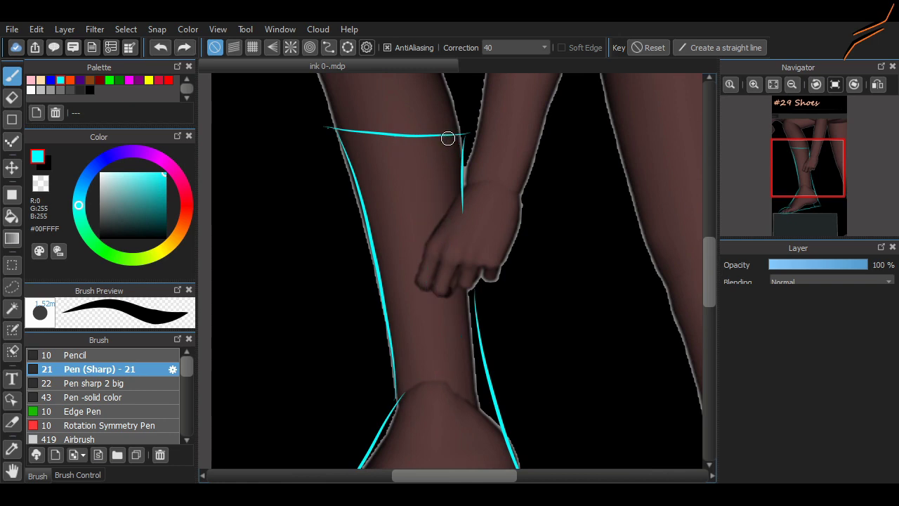
pyautogui.hotkey('ctrl', 'z')
pyautogui.moveTo(449, 138)
pyautogui.mouseDown()
pyautogui.moveTo(455, 378)
pyautogui.moveTo(437, 278)
pyautogui.mouseUp()
pyautogui.hotkey('ctrl', 'z')
pyautogui.moveTo(386, 133)
pyautogui.mouseDown()
pyautogui.moveTo(425, 291)
pyautogui.moveTo(422, 268)
pyautogui.mouseUp()
pyautogui.moveTo(421, 272); pyautogui.dragTo(437, 328)
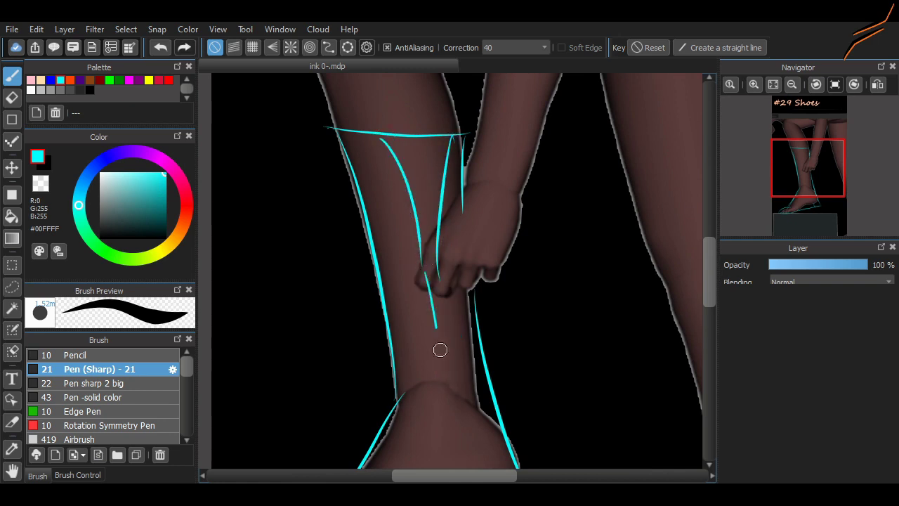
# Continue the boot opening as a narrow closed strip from the fingertips to the ankle.
pyautogui.hotkey('ctrl', 'z')
pyautogui.moveTo(419, 291); pyautogui.dragTo(464, 373)
pyautogui.hotkey('ctrl', 'z')
pyautogui.hotkey('ctrl', 'z')
pyautogui.moveTo(424, 293)
pyautogui.mouseDown()
pyautogui.moveTo(457, 383)
pyautogui.moveTo(445, 315)
pyautogui.mouseUp()
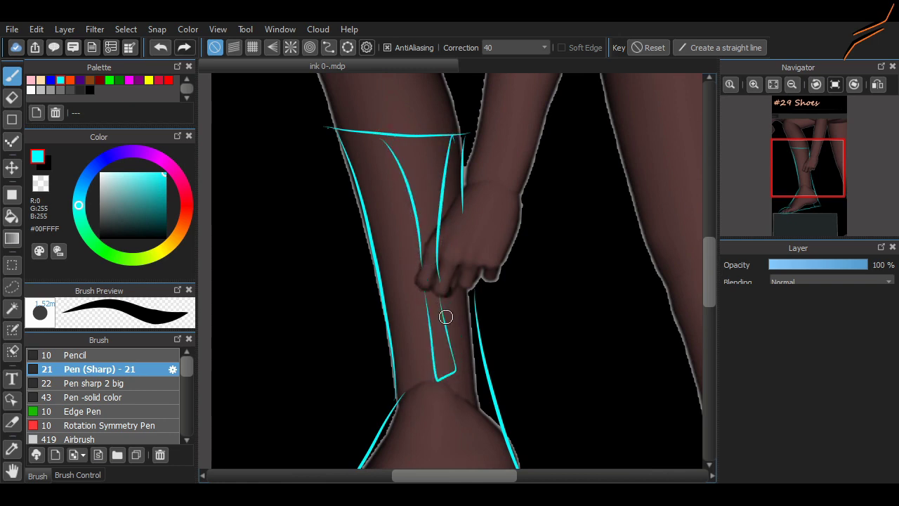
pyautogui.hotkey('ctrl', 'z')
pyautogui.moveTo(423, 287); pyautogui.dragTo(436, 324)
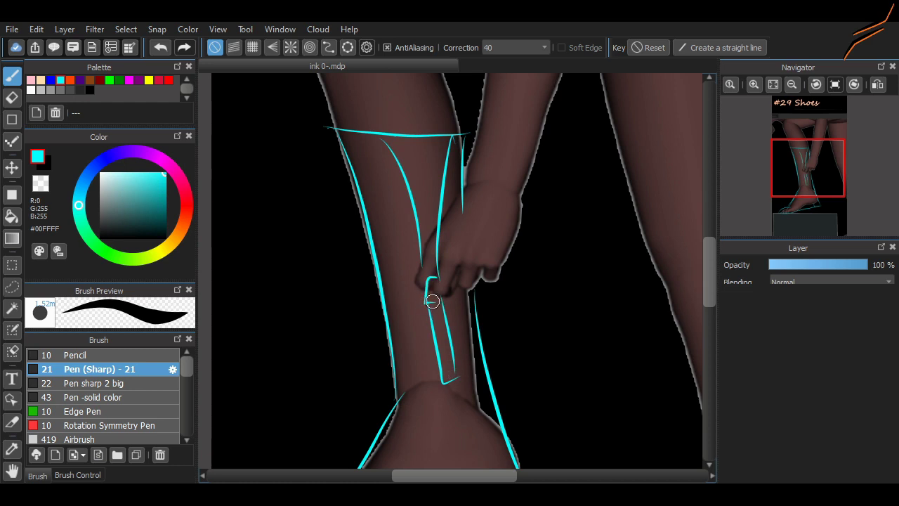
# Sketch a small pull tab with a ring on the strip just beneath the fingertips.
pyautogui.hotkey('ctrl', 'z')
pyautogui.moveTo(432, 279); pyautogui.dragTo(443, 310)
pyautogui.hotkey('ctrl', 'z')
pyautogui.moveTo(427, 278)
pyautogui.mouseDown()
pyautogui.moveTo(441, 303)
pyautogui.moveTo(431, 276)
pyautogui.moveTo(438, 322)
pyautogui.mouseUp()
pyautogui.hotkey('ctrl', 'z')
pyautogui.hotkey('ctrl', 'z')
pyautogui.moveTo(438, 323); pyautogui.dragTo(448, 337)
pyautogui.hotkey('ctrl', 'z')
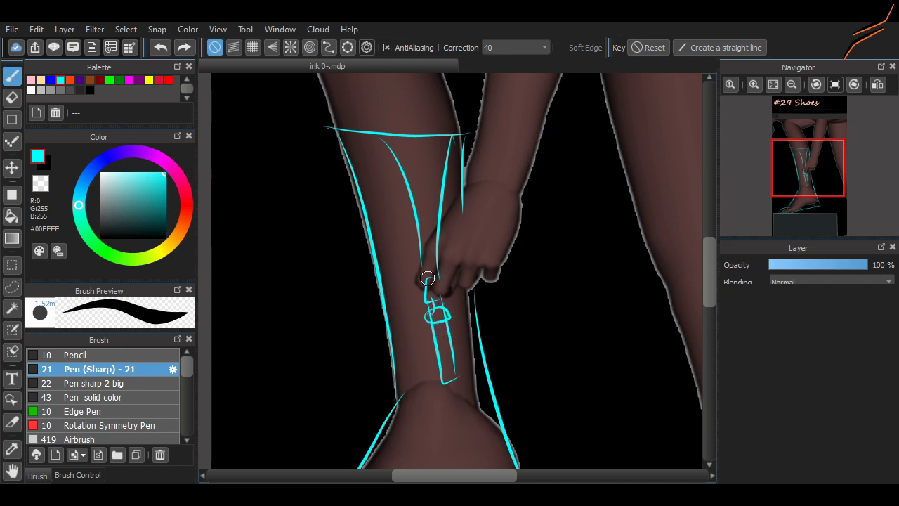
# Add rows of small pointed loops along both edges of the boot's upper opening.
pyautogui.moveTo(436, 226); pyautogui.dragTo(441, 215)
pyautogui.moveTo(437, 178); pyautogui.dragTo(443, 160)
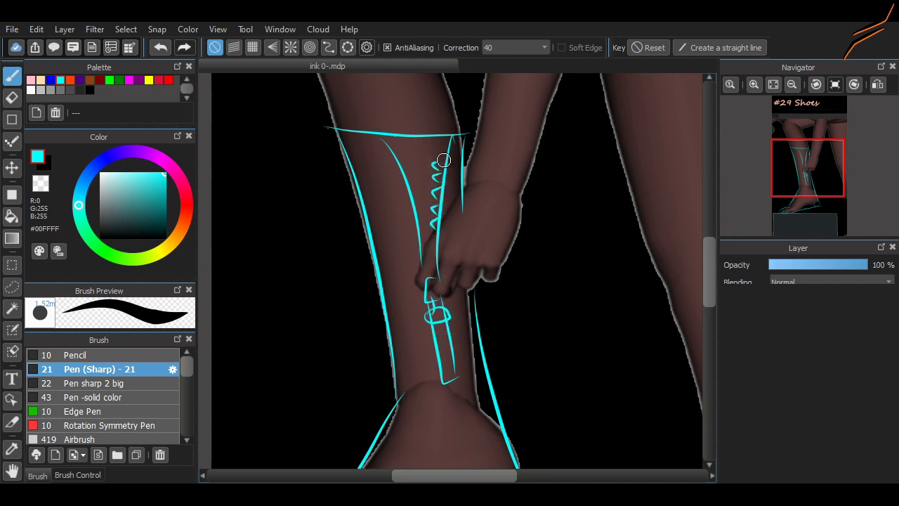
pyautogui.hotkey('ctrl', 'z')
pyautogui.moveTo(417, 210)
pyautogui.mouseDown()
pyautogui.moveTo(426, 222)
pyautogui.moveTo(412, 196)
pyautogui.mouseUp()
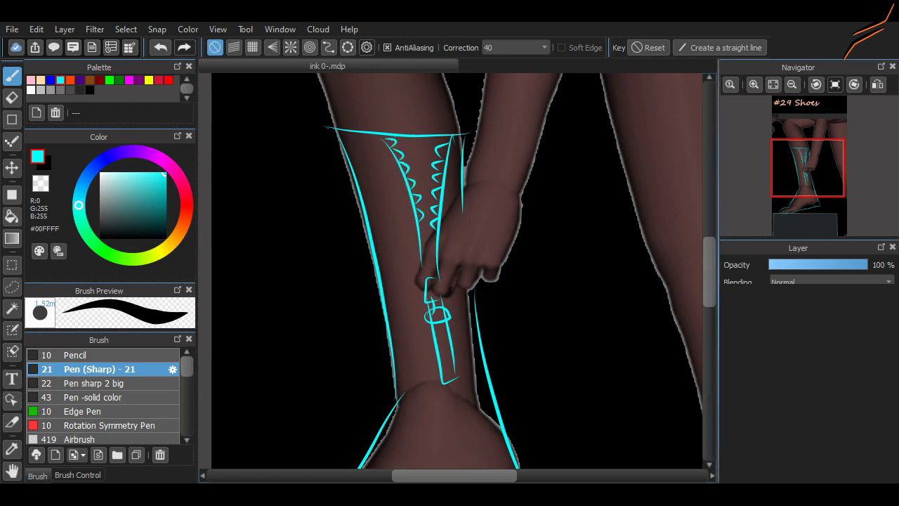
# Sketch the arch line under the foot from the ball to the heel.
pyautogui.scroll(-5, 477, 239)
pyautogui.moveTo(366, 410); pyautogui.dragTo(496, 351)
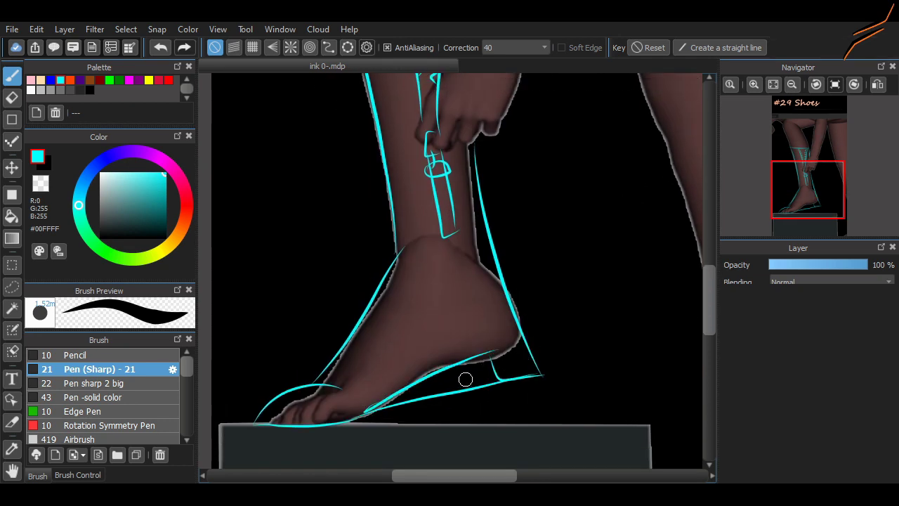
# Fill the narrow strip above the ankle with zigzag lacing.
pyautogui.scroll(2, 492, 351)
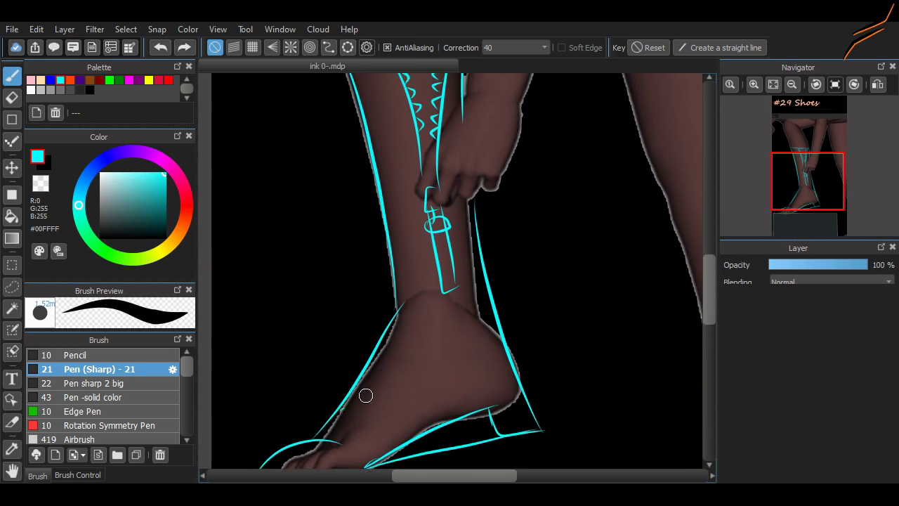
pyautogui.scroll(3, 699, 302)
pyautogui.hotkey('ctrl', 'z')
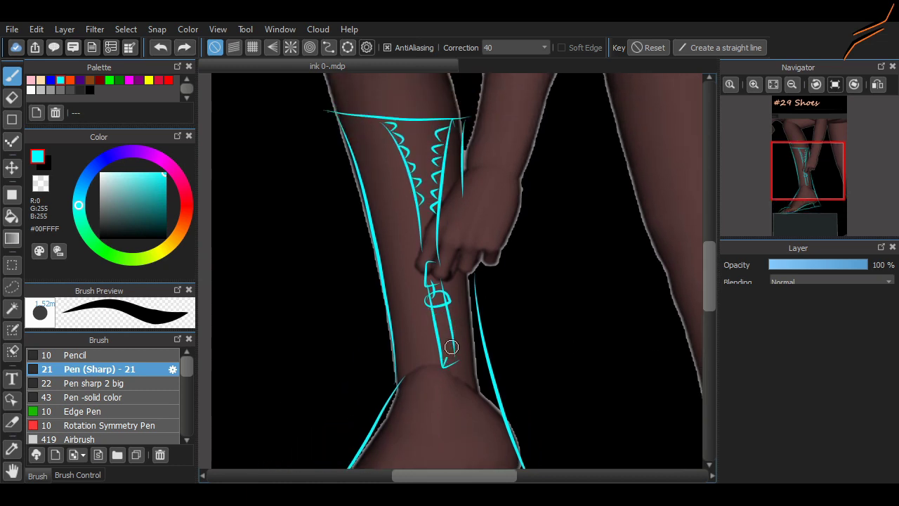
pyautogui.scroll(2, 331, 203)
# Erase the boot opening line where it crosses the hand, using an enlarged eraser of size 30.
pyautogui.press('e')
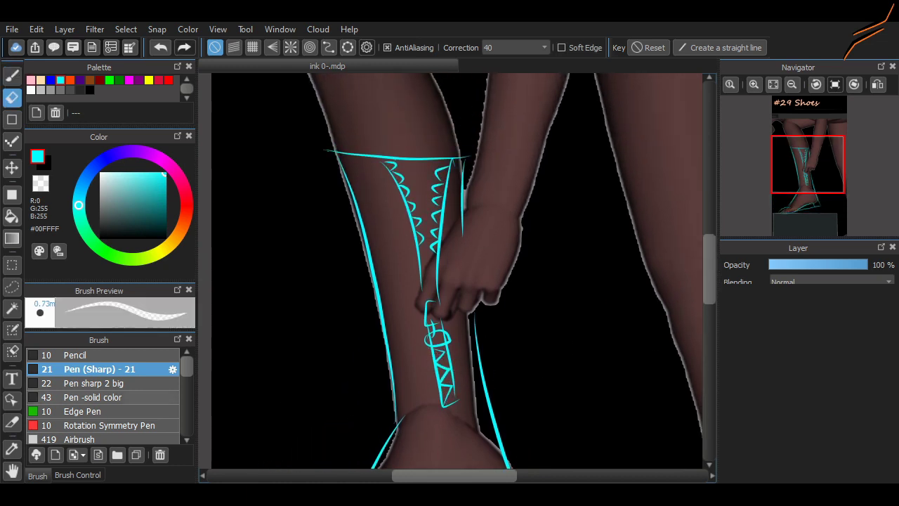
pyautogui.press(']')
pyautogui.press(']')
pyautogui.press(']')
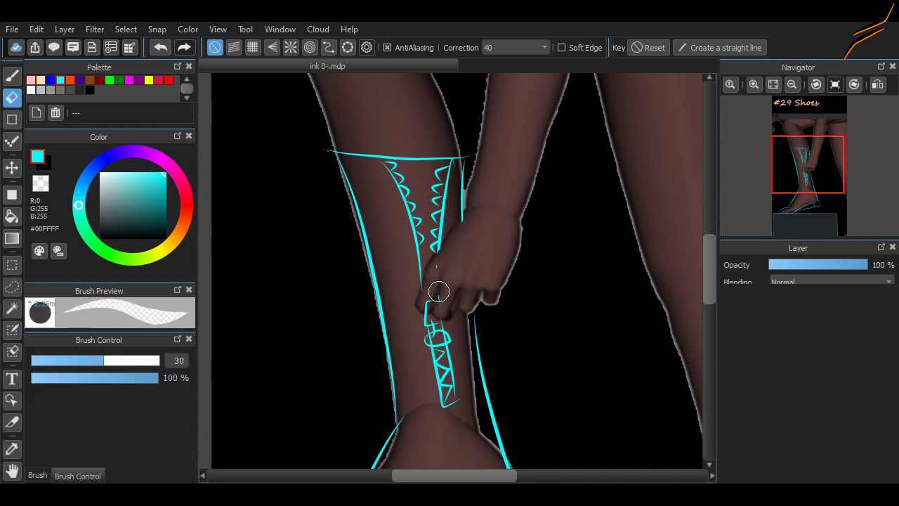
pyautogui.press('b')
pyautogui.moveTo(458, 203); pyautogui.dragTo(526, 198)
pyautogui.hotkey('ctrl', 'z')
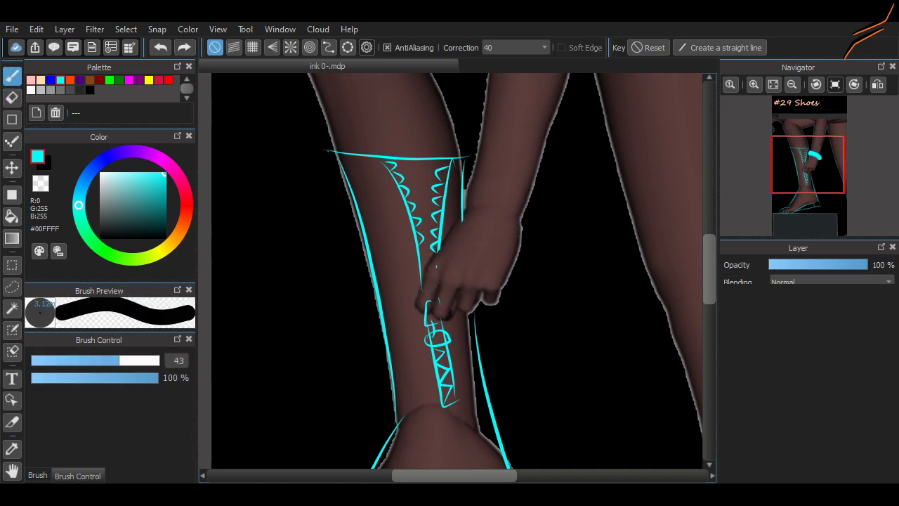
pyautogui.click(38, 475)
pyautogui.moveTo(472, 198); pyautogui.dragTo(542, 226)
pyautogui.hotkey('ctrl', 'z')
# Sketch a zigzag sleeve cuff across the wrist in green (#00FF00).
pyautogui.scroll(4, 693, 243)
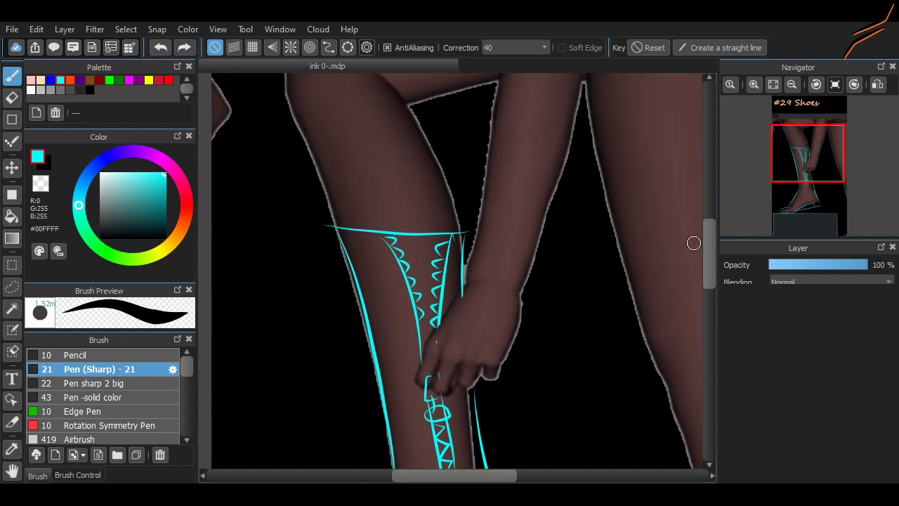
pyautogui.moveTo(492, 289); pyautogui.dragTo(443, 313)
pyautogui.hotkey('ctrl', 'z')
pyautogui.moveTo(469, 251)
pyautogui.mouseDown()
pyautogui.moveTo(467, 291)
pyautogui.moveTo(454, 279)
pyautogui.moveTo(516, 293)
pyautogui.moveTo(523, 336)
pyautogui.moveTo(512, 310)
pyautogui.moveTo(535, 263)
pyautogui.mouseUp()
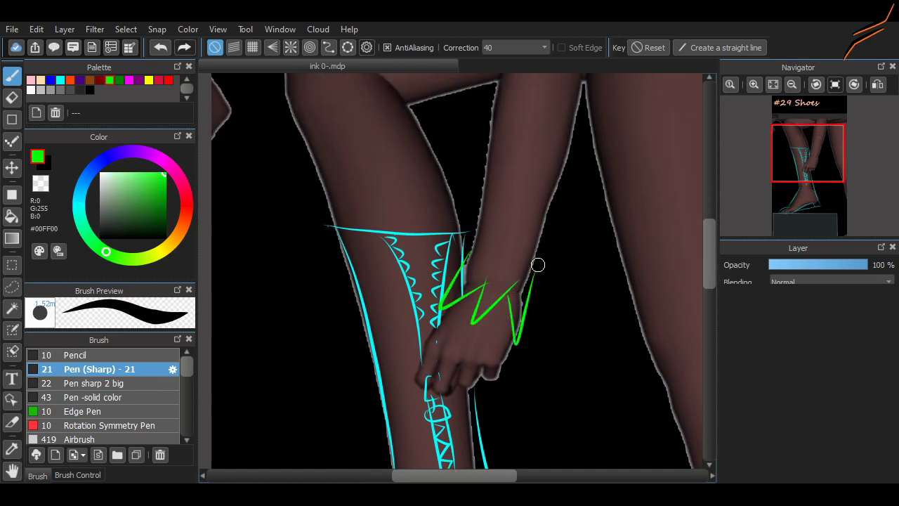
# Sketch the green sleeve edges along both sides of the forearm, joining the zigzag cuff.
pyautogui.scroll(5, 685, 257)
pyautogui.moveTo(533, 386); pyautogui.dragTo(593, 151)
pyautogui.moveTo(484, 334); pyautogui.dragTo(538, 123)
pyautogui.hotkey('ctrl', 'z')
pyautogui.moveTo(463, 372)
pyautogui.mouseDown()
pyautogui.moveTo(507, 212)
pyautogui.moveTo(518, 336)
pyautogui.mouseUp()
# Sketch green clothing contours along both sides of the leg above the boot and along the underside of the thigh.
pyautogui.hscroll(-2, 456, 393)
pyautogui.moveTo(373, 227); pyautogui.dragTo(477, 241)
pyautogui.moveTo(369, 165)
pyautogui.mouseDown()
pyautogui.moveTo(408, 337)
pyautogui.moveTo(365, 194)
pyautogui.moveTo(368, 156)
pyautogui.mouseUp()
pyautogui.hotkey('ctrl', 'z')
pyautogui.hotkey('ctrl', 'z')
pyautogui.hotkey('ctrl', 'y')
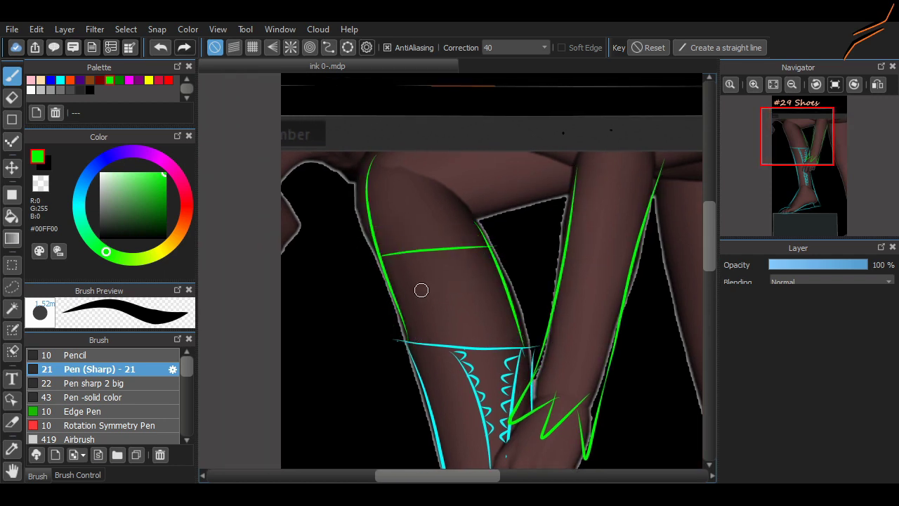
pyautogui.hotkey('ctrl', 'z')
pyautogui.moveTo(454, 187); pyautogui.dragTo(478, 220)
pyautogui.moveTo(476, 219); pyautogui.dragTo(573, 194)
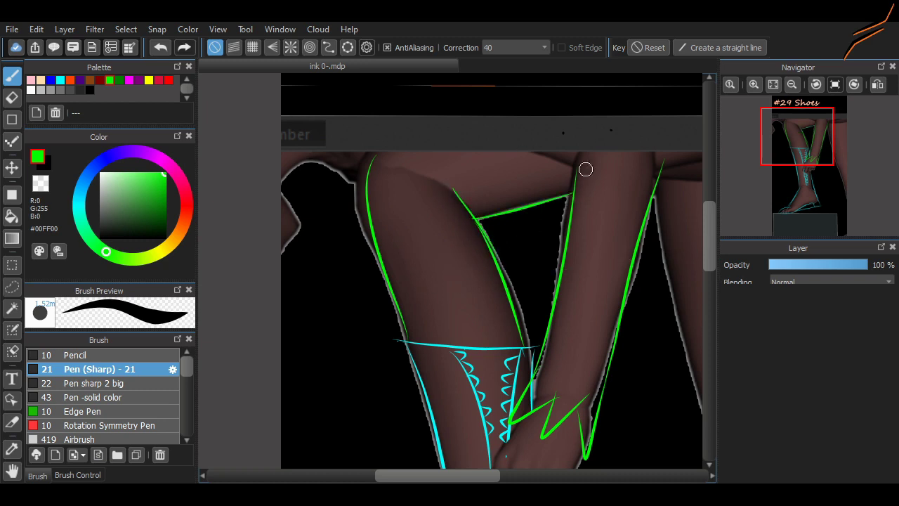
pyautogui.scroll(-3, 586, 169)
pyautogui.scroll(1, 585, 169)
pyautogui.moveTo(307, 110)
pyautogui.mouseDown()
pyautogui.moveTo(274, 211)
pyautogui.moveTo(334, 246)
pyautogui.moveTo(282, 232)
pyautogui.mouseUp()
pyautogui.press('x')
pyautogui.hotkey('ctrl', 'z')
pyautogui.hotkey('ctrl', 'z')
pyautogui.hotkey('ctrl', 'z')
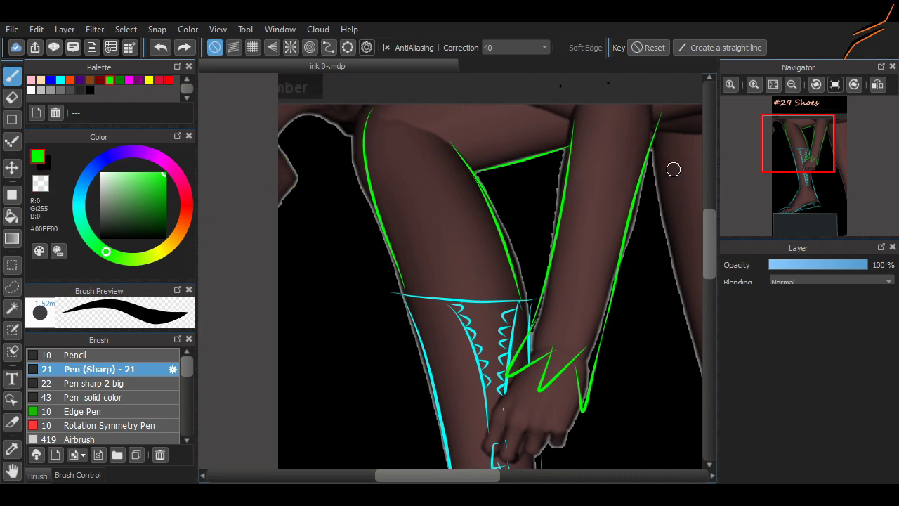
pyautogui.scroll(-3, 672, 169)
pyautogui.scroll(1, 578, 389)
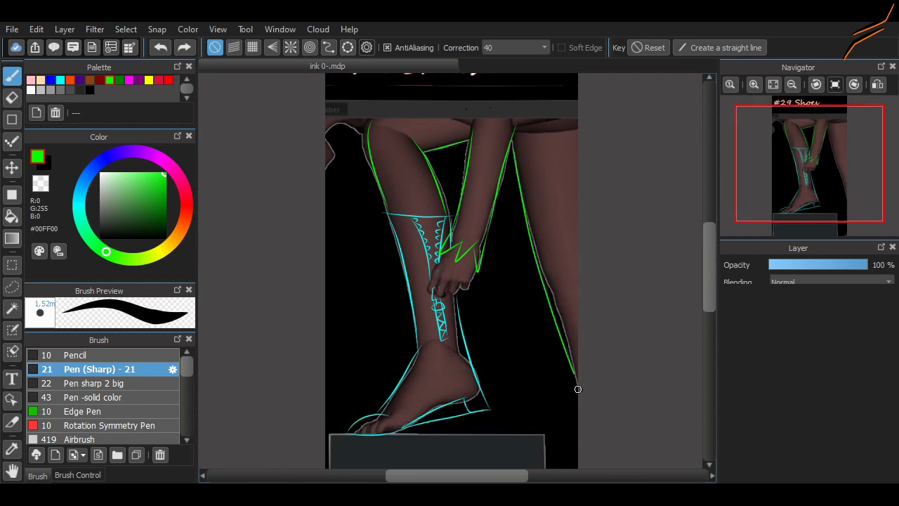
pyautogui.hotkey('ctrl', 'z')
# Move the figure drawing and its sketch lines slightly right and down on the canvas.
pyautogui.scroll(-2, 450, 281)
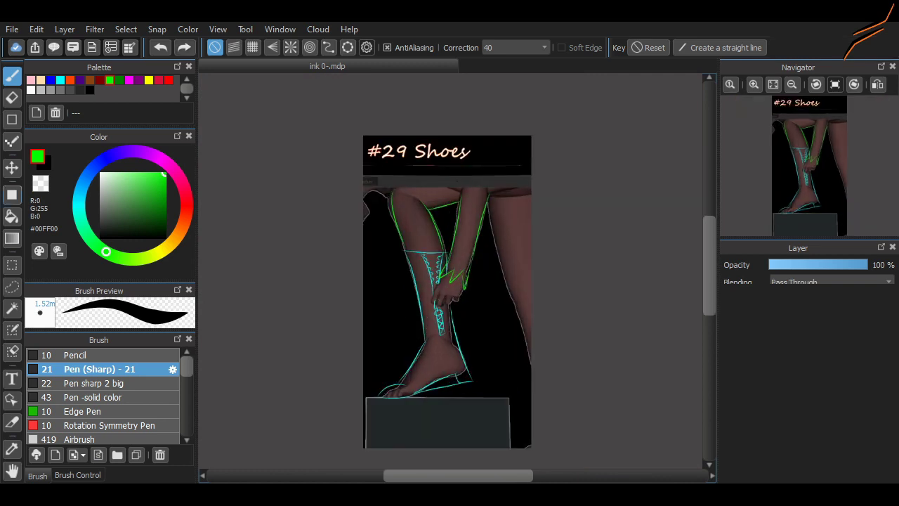
pyautogui.press('v')
pyautogui.moveTo(436, 295); pyautogui.dragTo(462, 307)
pyautogui.scroll(2, 449, 281)
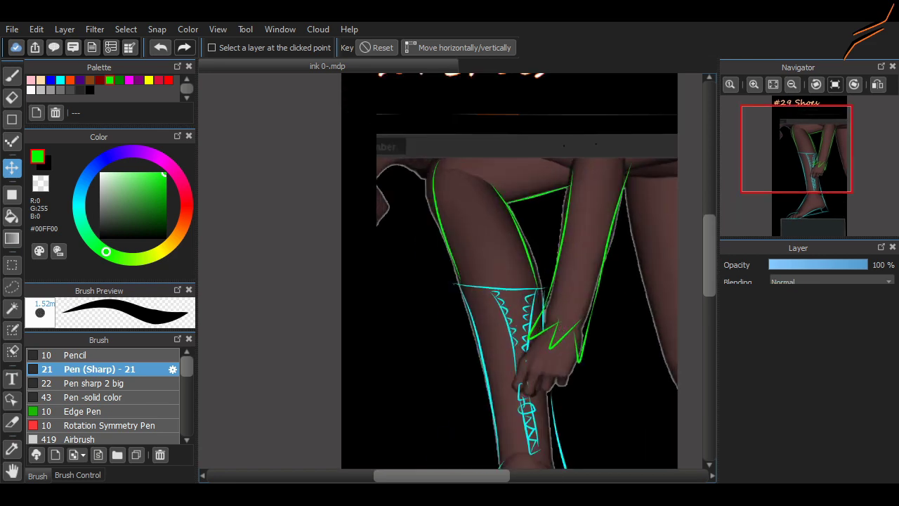
# Add a green stroke at the top of the thigh beside the upper arm with the brush.
pyautogui.press('b')
pyautogui.scroll(2, 680, 225)
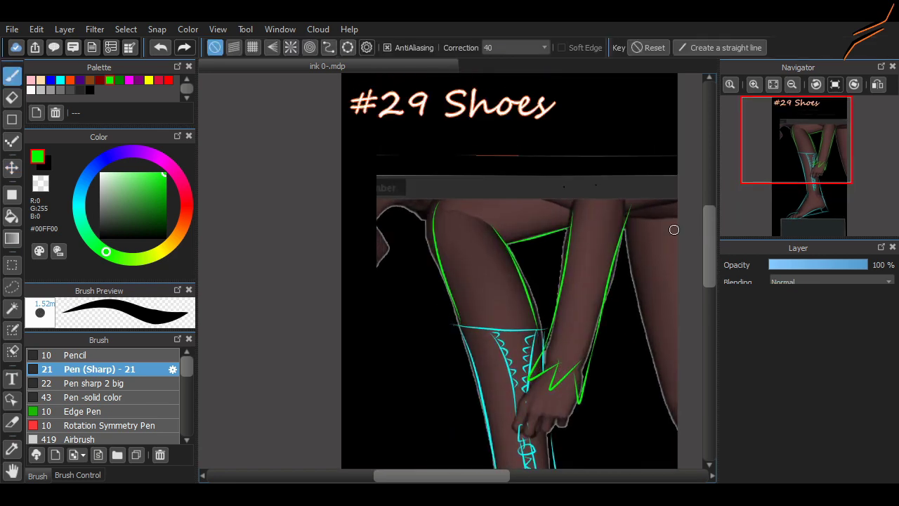
pyautogui.moveTo(587, 190); pyautogui.dragTo(580, 179)
# Sketch two outward-slanting green side edges over the box under the foot.
pyautogui.scroll(-6, 628, 209)
pyautogui.click(753, 83)
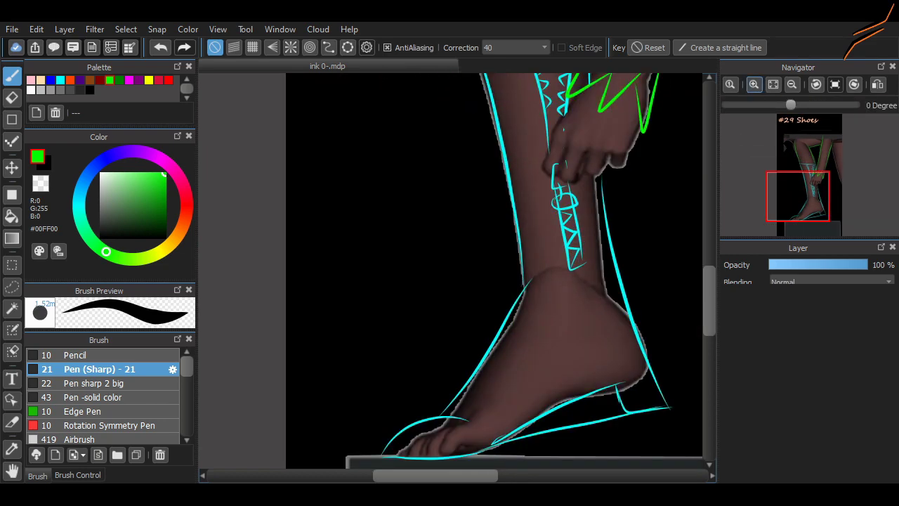
pyautogui.moveTo(799, 201); pyautogui.dragTo(819, 211)
pyautogui.hotkey('ctrl', '-')
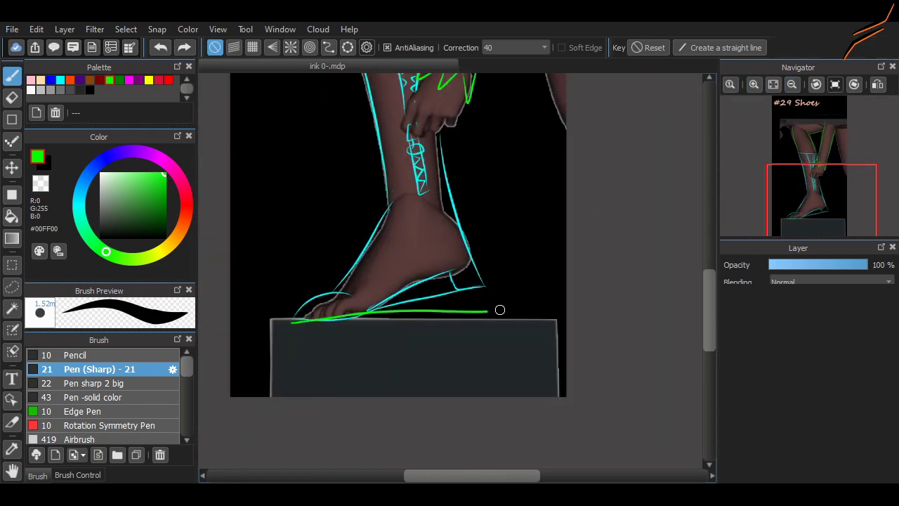
pyautogui.moveTo(305, 319); pyautogui.dragTo(266, 397)
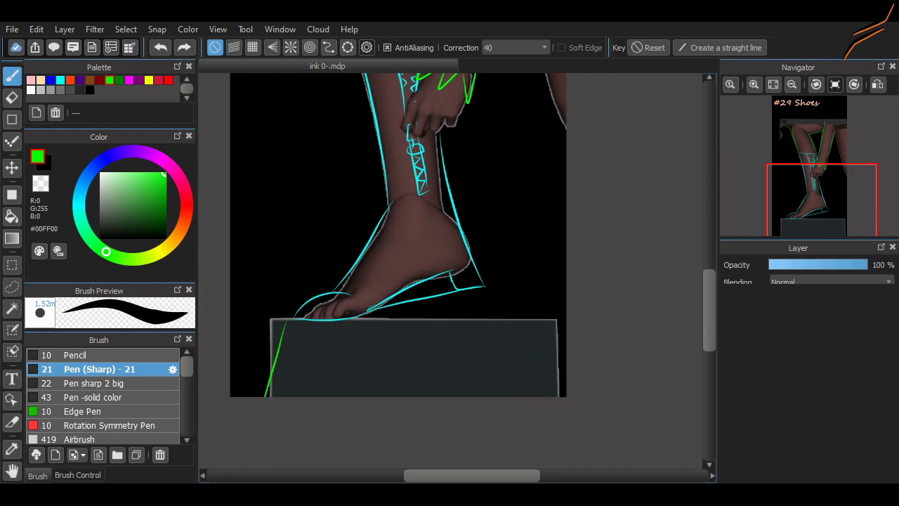
pyautogui.moveTo(503, 320); pyautogui.dragTo(551, 427)
pyautogui.hotkey('ctrl', '+')
pyautogui.hotkey('ctrl', '+')
pyautogui.hotkey('ctrl', '+')
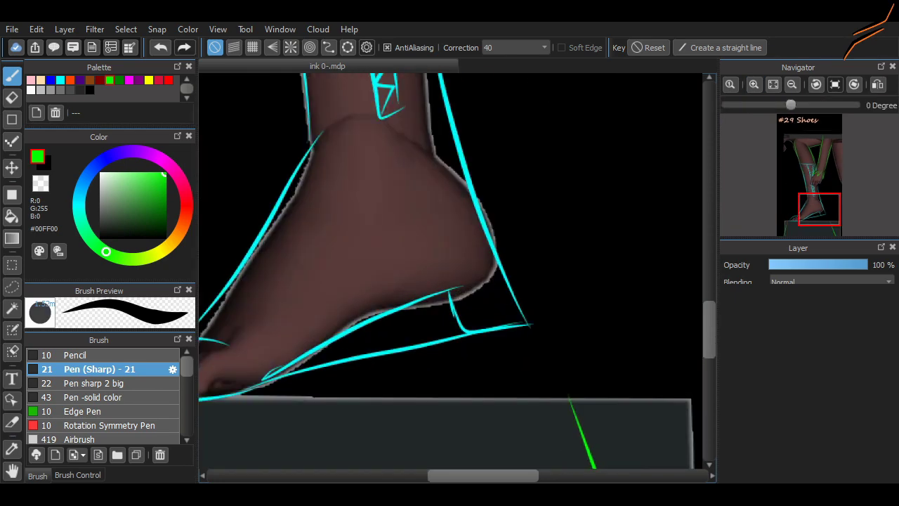
pyautogui.moveTo(457, 377); pyautogui.dragTo(393, 157)
pyautogui.hotkey('ctrl', 'z')
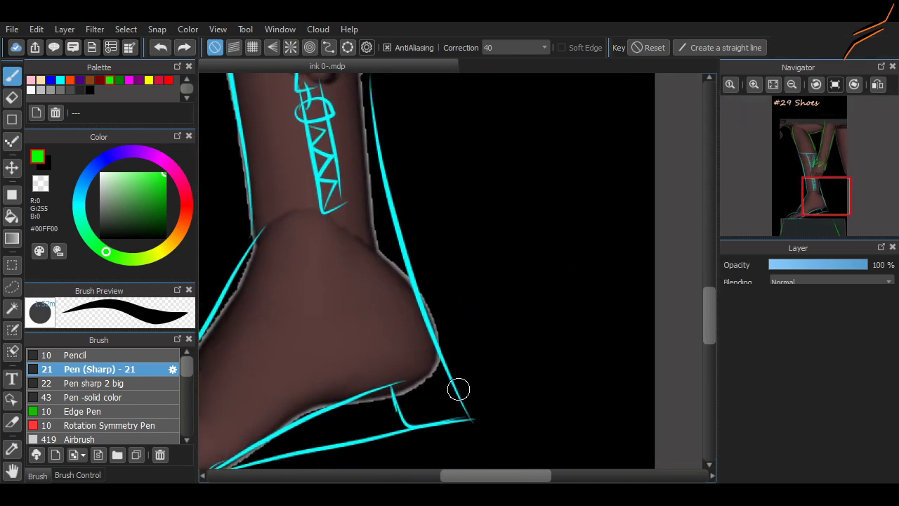
pyautogui.moveTo(458, 387); pyautogui.dragTo(377, 138)
pyautogui.scroll(3, 606, 295)
pyautogui.moveTo(390, 315); pyautogui.dragTo(267, 328)
pyautogui.moveTo(384, 295)
pyautogui.mouseDown()
pyautogui.moveTo(272, 311)
pyautogui.moveTo(385, 285)
pyautogui.moveTo(401, 305)
pyautogui.moveTo(382, 294)
pyautogui.mouseUp()
pyautogui.hotkey('ctrl', 'z')
pyautogui.hotkey('ctrl', 'z')
pyautogui.hotkey('ctrl', 'z')
pyautogui.scroll(3, 402, 292)
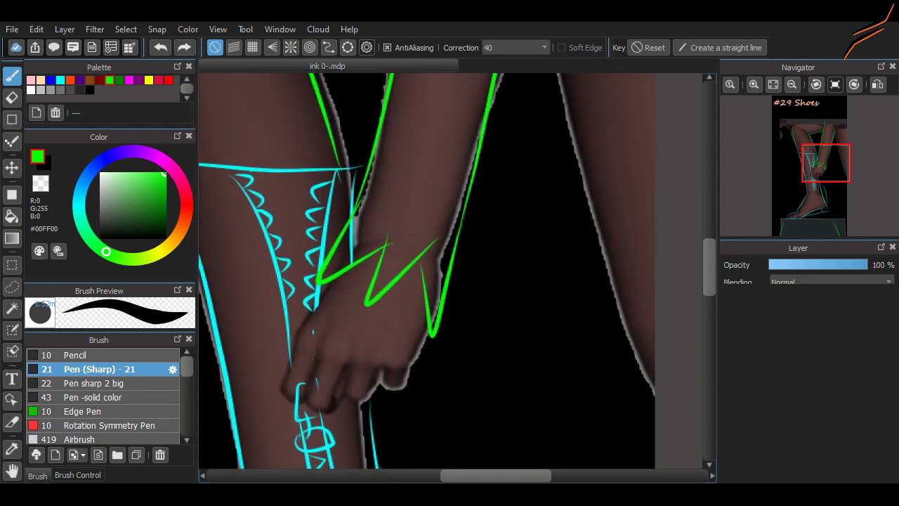
pyautogui.scroll(-5, 402, 292)
pyautogui.scroll(-2, 446, 263)
pyautogui.hotkey('ctrl', 'z')
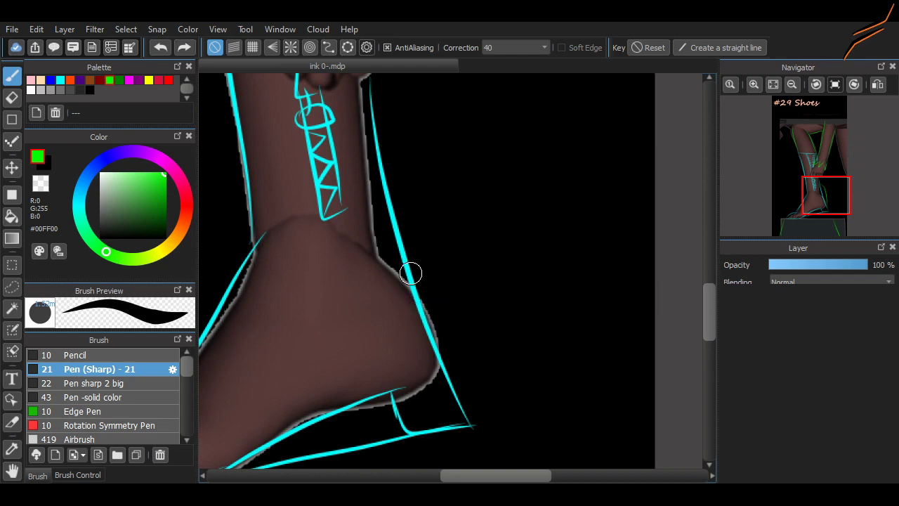
pyautogui.moveTo(411, 266); pyautogui.dragTo(524, 257)
pyautogui.moveTo(437, 346); pyautogui.dragTo(523, 316)
pyautogui.hotkey('ctrl', 'z')
pyautogui.hotkey('ctrl', 'z')
# Sketch two green lines across the boot, one at the ankle and one across the instep and heel.
pyautogui.scroll(-3, 287, 262)
pyautogui.scroll(3, 287, 262)
pyautogui.moveTo(241, 234); pyautogui.dragTo(436, 251)
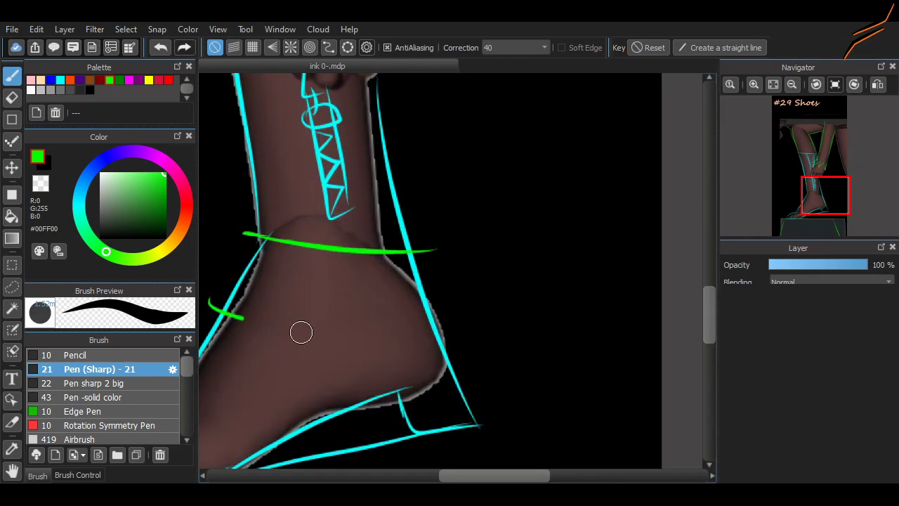
pyautogui.hotkey('ctrl', 'z')
pyautogui.moveTo(242, 335)
pyautogui.mouseDown()
pyautogui.moveTo(427, 317)
pyautogui.moveTo(487, 328)
pyautogui.moveTo(555, 301)
pyautogui.mouseUp()
pyautogui.hscroll(-3, 351, 337)
pyautogui.hotkey('ctrl', 'z')
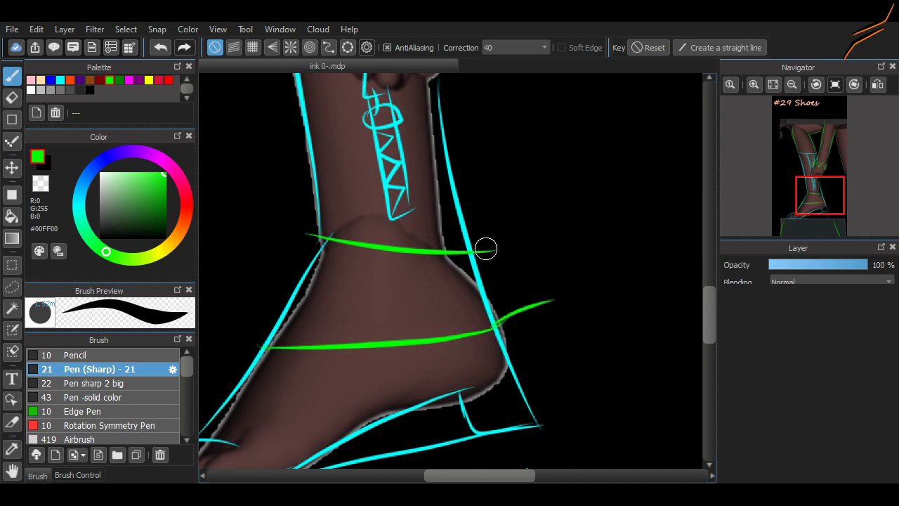
# Sketch a green spur behind the heel, joining the two boot lines at a round wheel with three pointed spikes.
pyautogui.hotkey('ctrl', 'z')
pyautogui.moveTo(483, 248)
pyautogui.mouseDown()
pyautogui.moveTo(565, 281)
pyautogui.moveTo(583, 251)
pyautogui.mouseUp()
pyautogui.hotkey('ctrl', 'z')
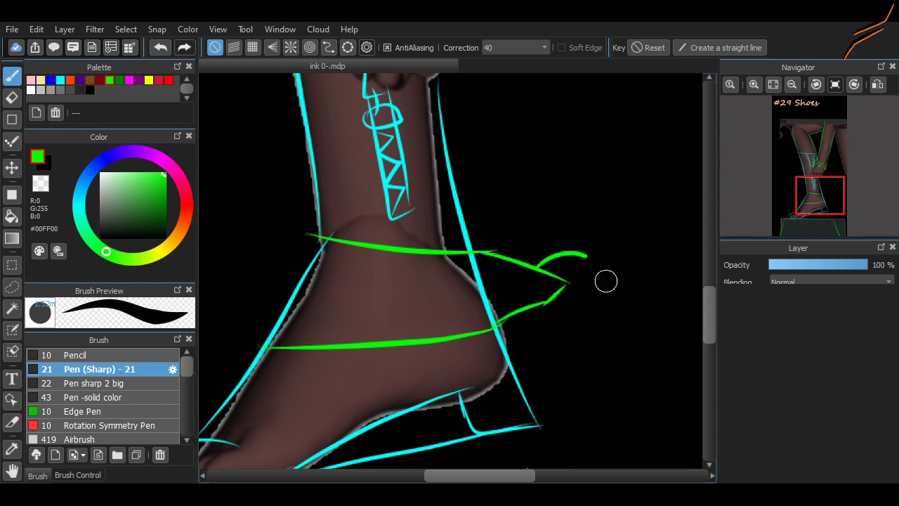
pyautogui.hotkey('ctrl', 'z')
pyautogui.moveTo(566, 284); pyautogui.dragTo(568, 234)
pyautogui.moveTo(560, 319); pyautogui.dragTo(551, 330)
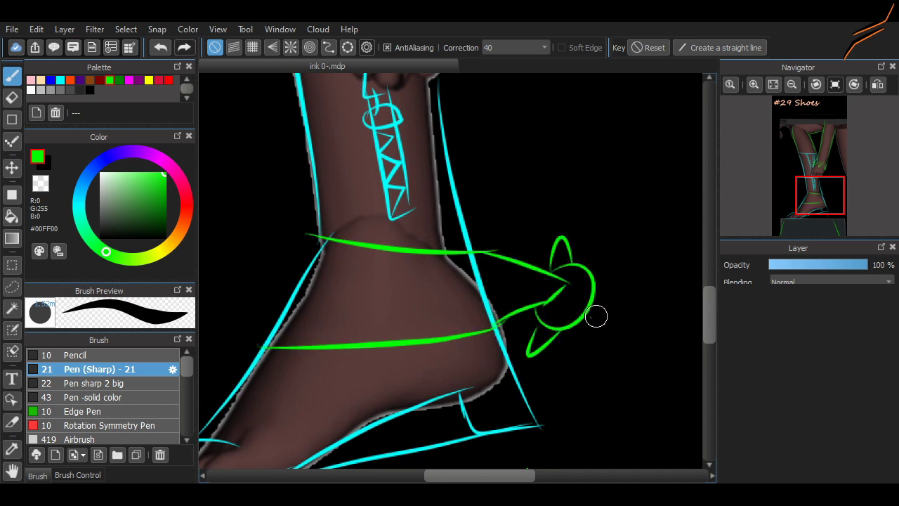
pyautogui.moveTo(589, 295); pyautogui.dragTo(597, 318)
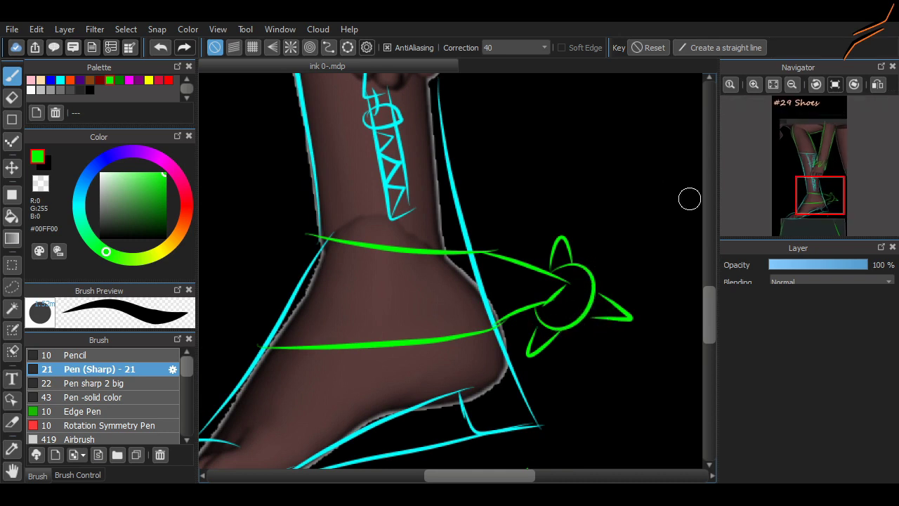
# Sketch the green front edge of the ankle strap with a jagged, zigzag notch over the instep.
pyautogui.hscroll(-3, 477, 380)
pyautogui.moveTo(421, 239)
pyautogui.mouseDown()
pyautogui.moveTo(386, 337)
pyautogui.moveTo(426, 249)
pyautogui.moveTo(376, 334)
pyautogui.moveTo(419, 245)
pyautogui.moveTo(408, 311)
pyautogui.mouseUp()
pyautogui.hotkey('ctrl', 'z')
pyautogui.hotkey('ctrl', 'z')
pyautogui.hotkey('ctrl', 'z')
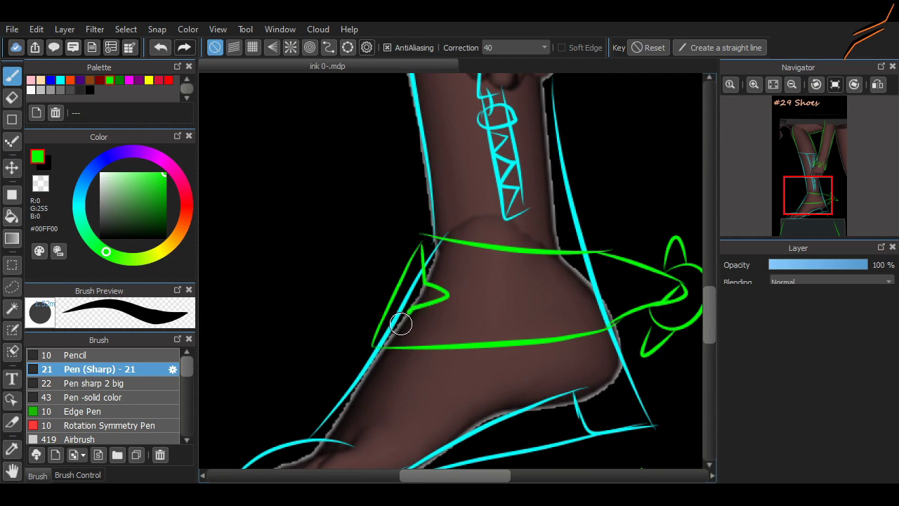
pyautogui.moveTo(408, 348)
pyautogui.mouseDown()
pyautogui.moveTo(393, 314)
pyautogui.moveTo(413, 323)
pyautogui.mouseUp()
pyautogui.hotkey('ctrl', 'z')
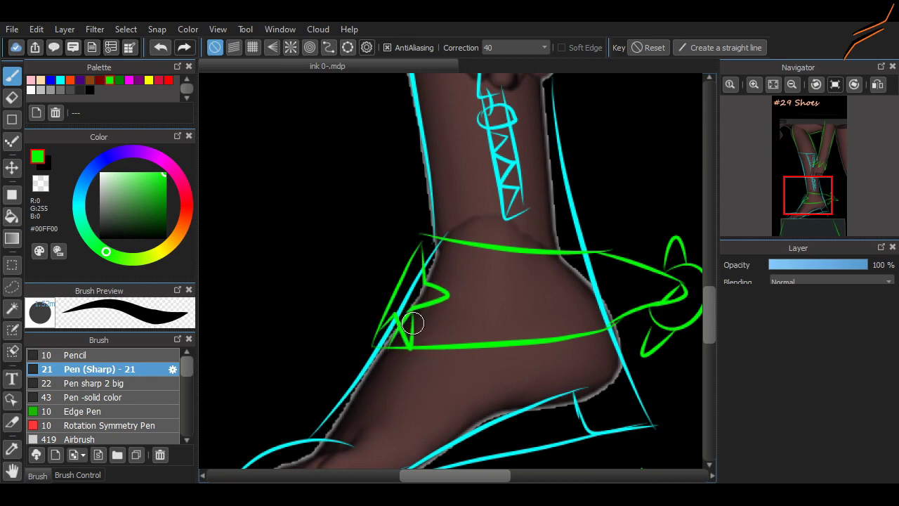
# Draw three small green circles spaced down the front side of the boot shaft, from the top edge toward the ankle.
pyautogui.scroll(10, 474, 258)
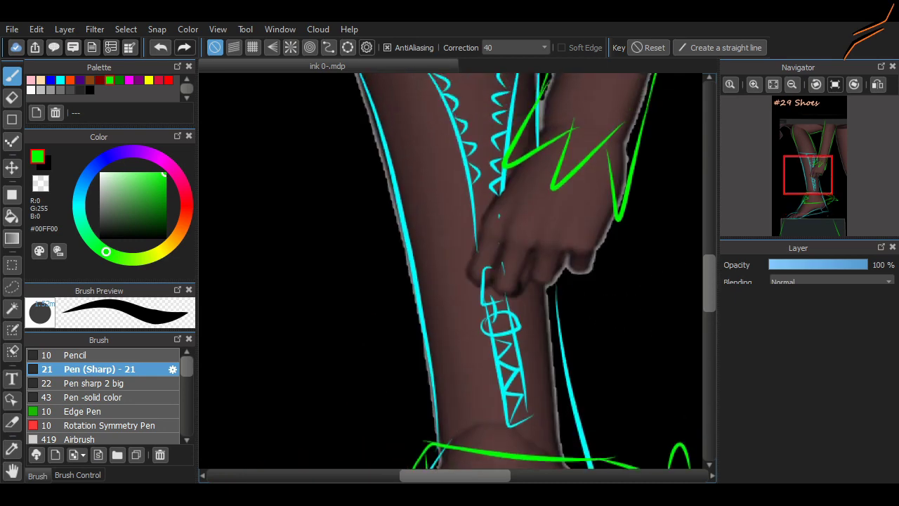
pyautogui.click(774, 84)
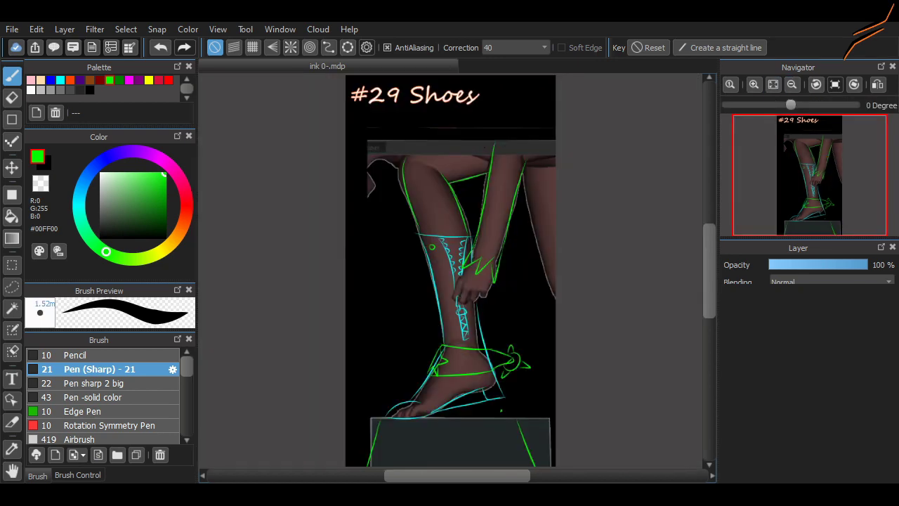
pyautogui.click(754, 84)
pyautogui.moveTo(425, 293); pyautogui.dragTo(426, 295)
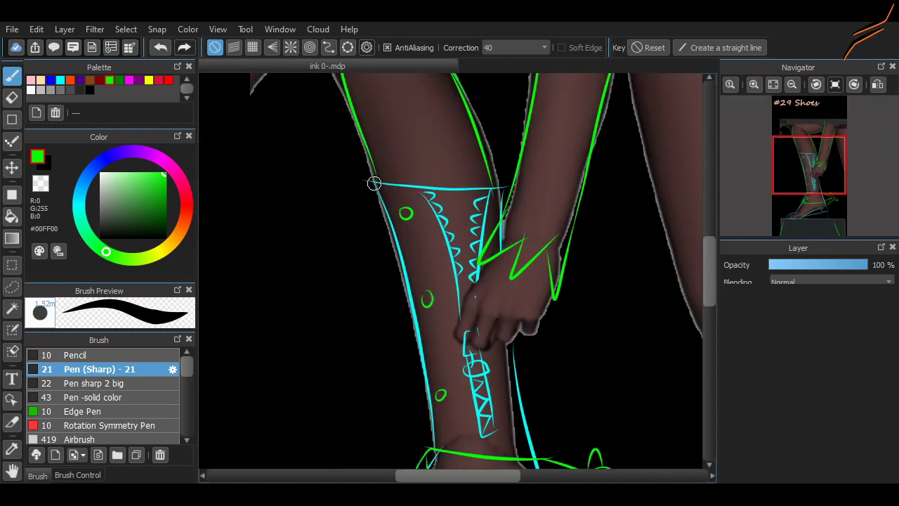
# Sketch a green pointed flare at the outer corner of the boot's top edge.
pyautogui.moveTo(373, 183); pyautogui.dragTo(365, 181)
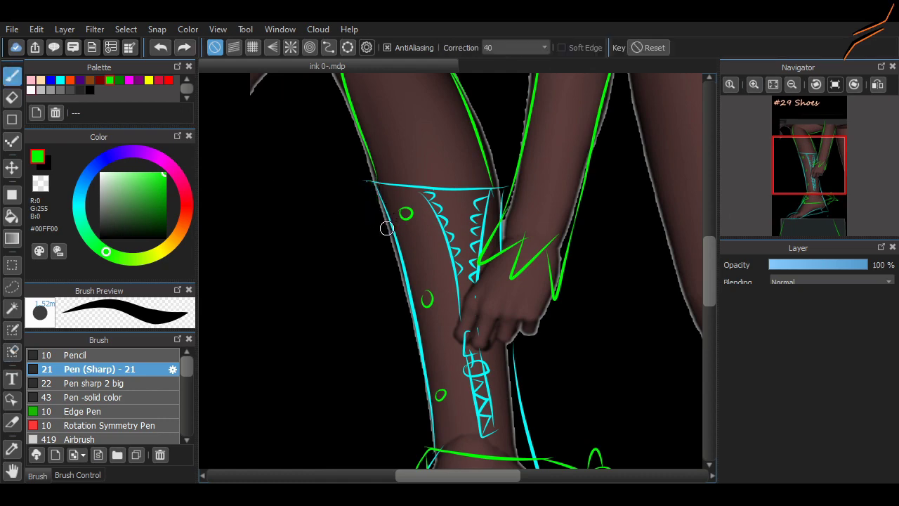
pyautogui.moveTo(388, 232); pyautogui.dragTo(371, 182)
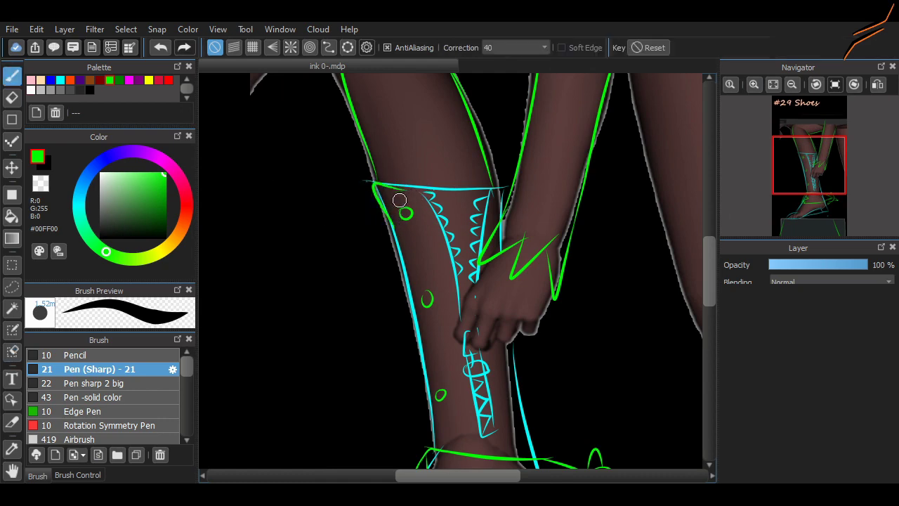
pyautogui.hotkey('ctrl', 'z')
pyautogui.moveTo(425, 187); pyautogui.dragTo(389, 232)
pyautogui.scroll(2, 435, 224)
# Erase the boot's top line across the laced opening and sketch green folded corners at both ends of the gap.
pyautogui.press('e')
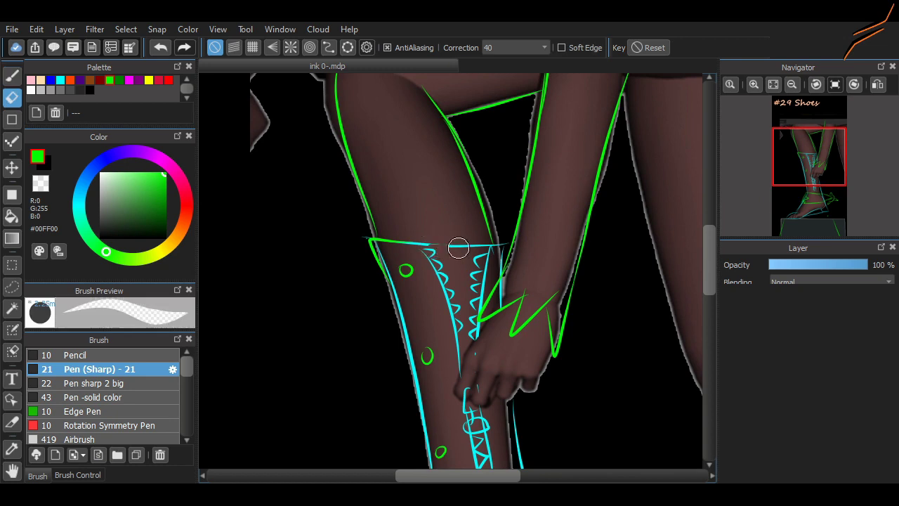
pyautogui.press('b')
pyautogui.hotkey('ctrl', '+')
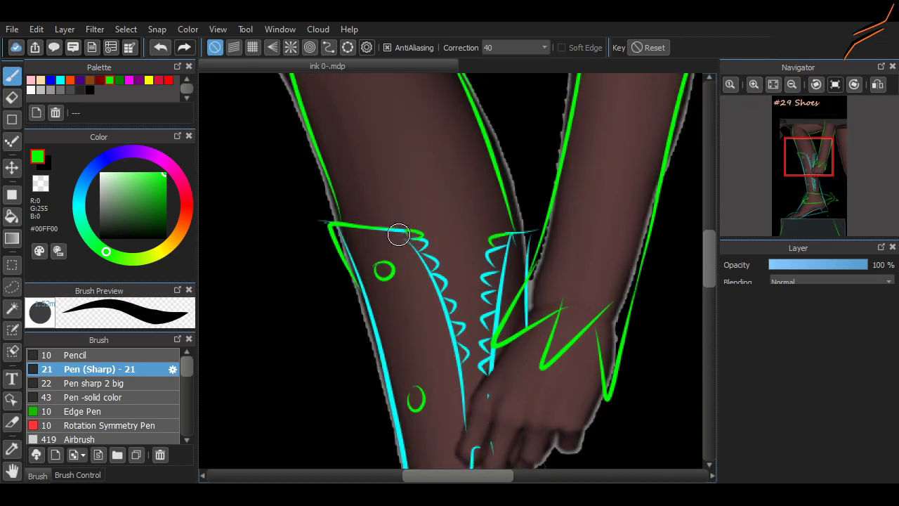
pyautogui.moveTo(392, 234); pyautogui.dragTo(411, 255)
pyautogui.scroll(7, 674, 273)
pyautogui.moveTo(314, 335); pyautogui.dragTo(470, 312)
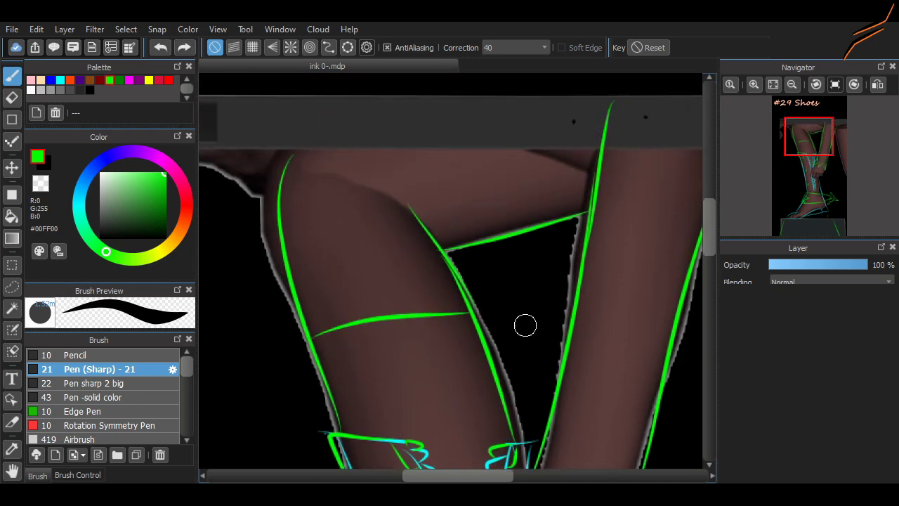
pyautogui.scroll(-6, 525, 325)
pyautogui.scroll(4, 326, 215)
pyautogui.hotkey('ctrl', 'z')
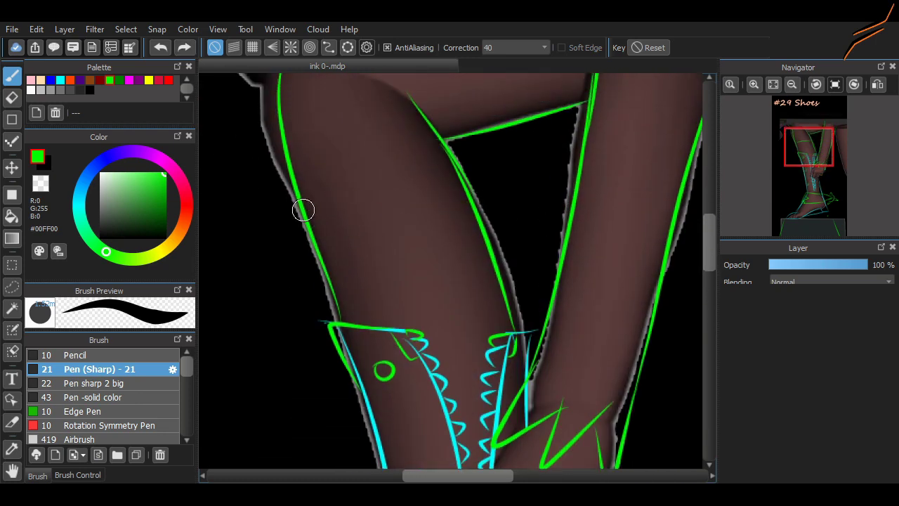
# Sketch two parallel curved green lines across the thigh above the boot to form a band.
pyautogui.moveTo(302, 210)
pyautogui.mouseDown()
pyautogui.moveTo(470, 184)
pyautogui.moveTo(401, 206)
pyautogui.moveTo(469, 203)
pyautogui.mouseUp()
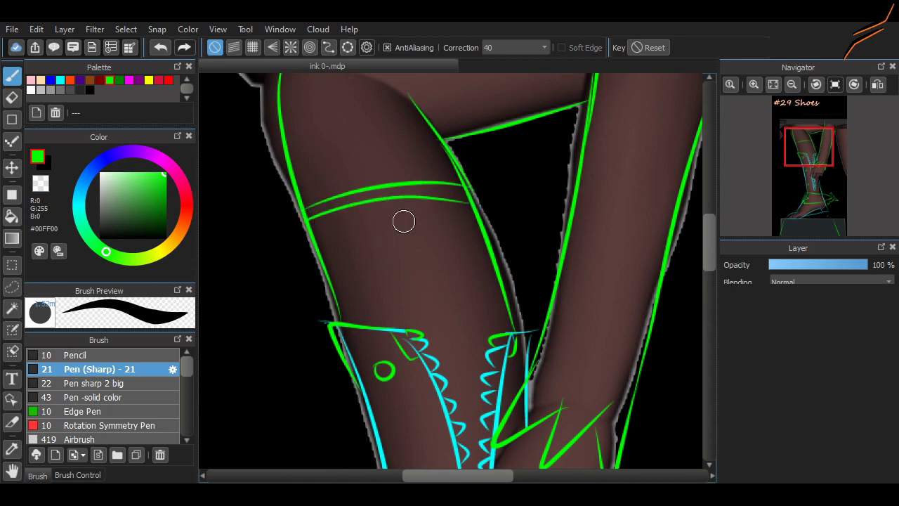
pyautogui.hotkey('ctrl', 'z')
pyautogui.hotkey('ctrl', 'y')
pyautogui.hotkey('ctrl', 'z')
pyautogui.hotkey('ctrl', 'y')
pyautogui.click(791, 83)
pyautogui.click(803, 193)
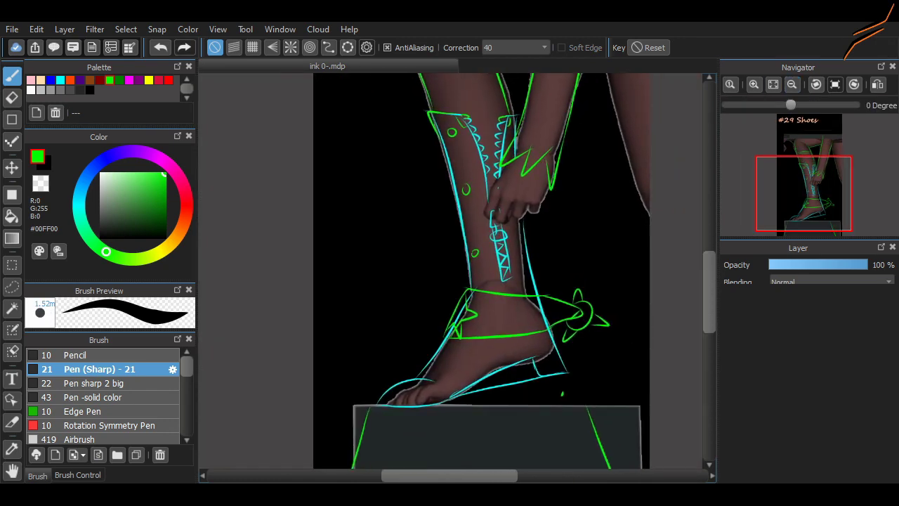
pyautogui.scroll(6, 698, 143)
pyautogui.hscroll(-3, 412, 464)
pyautogui.moveTo(341, 176); pyautogui.dragTo(367, 330)
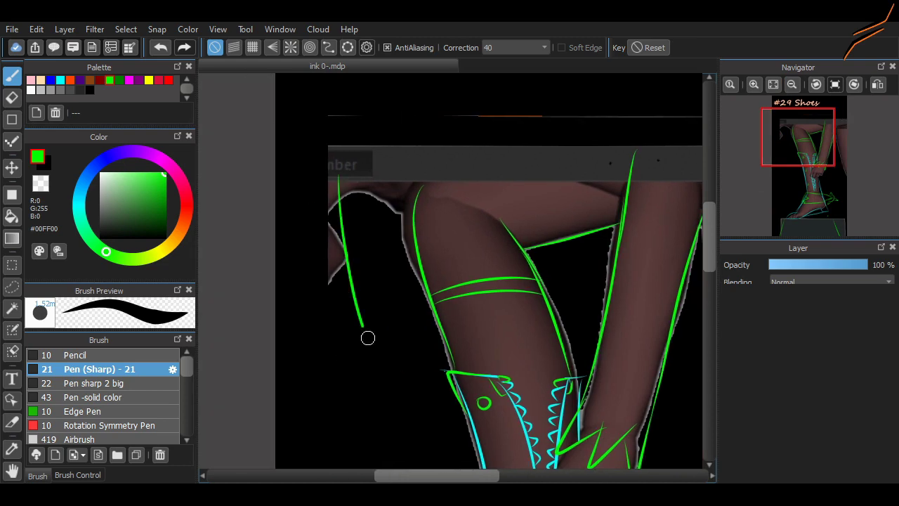
pyautogui.hotkey('ctrl', 'z')
pyautogui.moveTo(397, 214); pyautogui.dragTo(331, 205)
pyautogui.moveTo(336, 177); pyautogui.dragTo(330, 311)
pyautogui.moveTo(313, 243); pyautogui.dragTo(332, 307)
pyautogui.moveTo(279, 194); pyautogui.dragTo(316, 245)
pyautogui.hotkey('ctrl', 'z')
pyautogui.hotkey('ctrl', 'z')
pyautogui.hotkey('ctrl', 'z')
pyautogui.hotkey('ctrl', 'z')
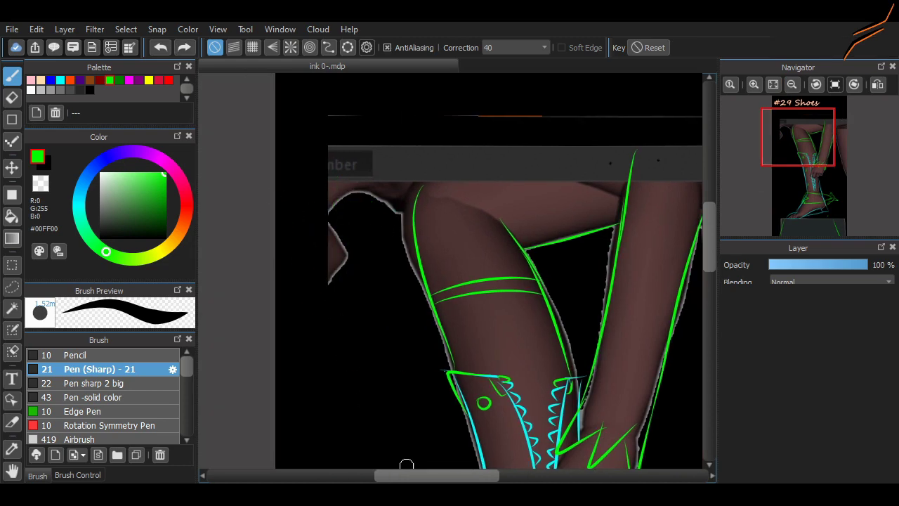
pyautogui.hscroll(4, 407, 466)
pyautogui.scroll(-7, 610, 241)
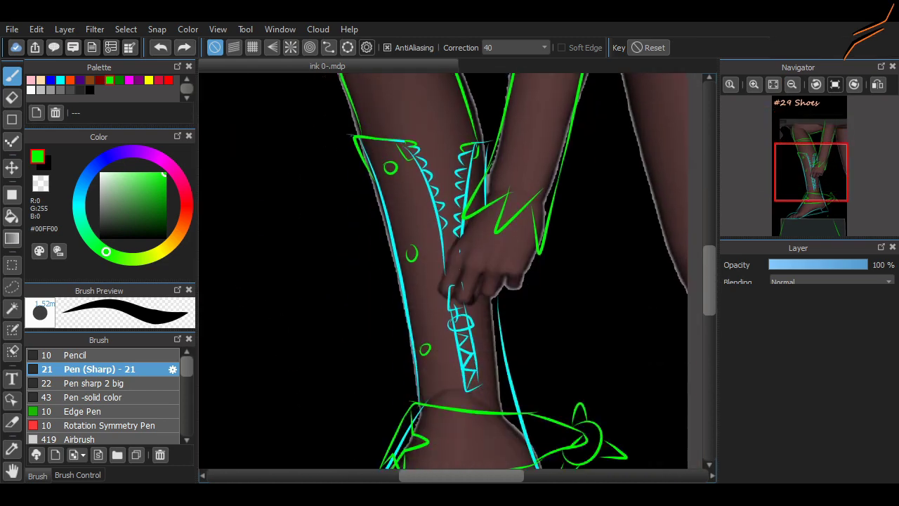
pyautogui.scroll(4, 609, 240)
pyautogui.scroll(3, 450, 270)
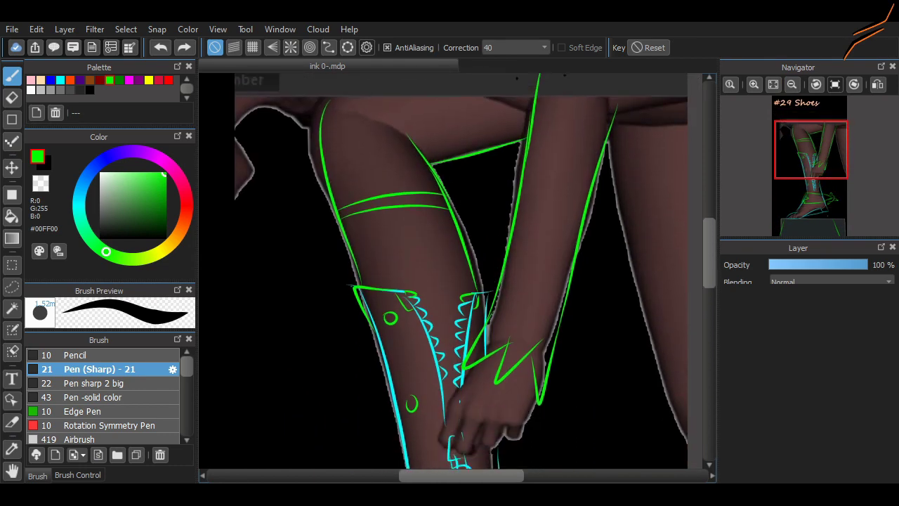
pyautogui.scroll(-5, 449, 270)
pyautogui.scroll(-3, 449, 270)
pyautogui.scroll(3, 605, 202)
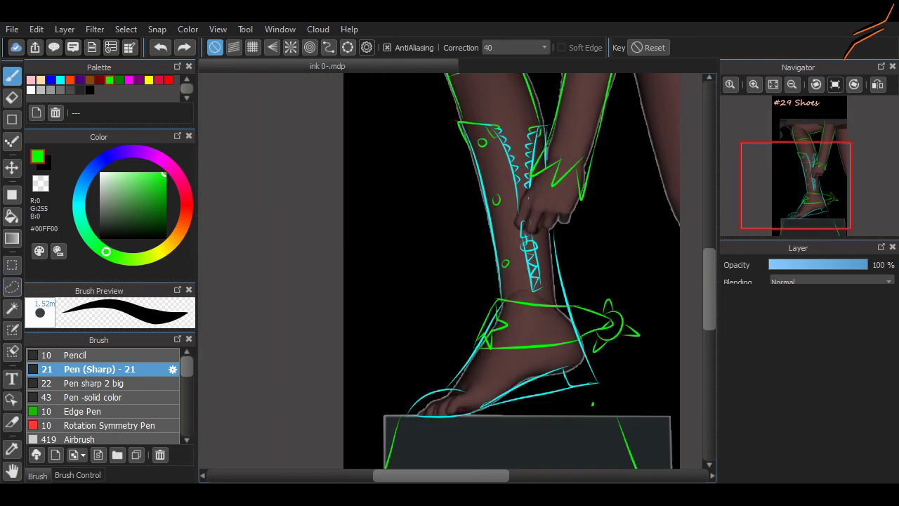
# Add the white text "2 Day Until my Debut" on four lines in the empty black area beside the boot shaft.
pyautogui.press('space')
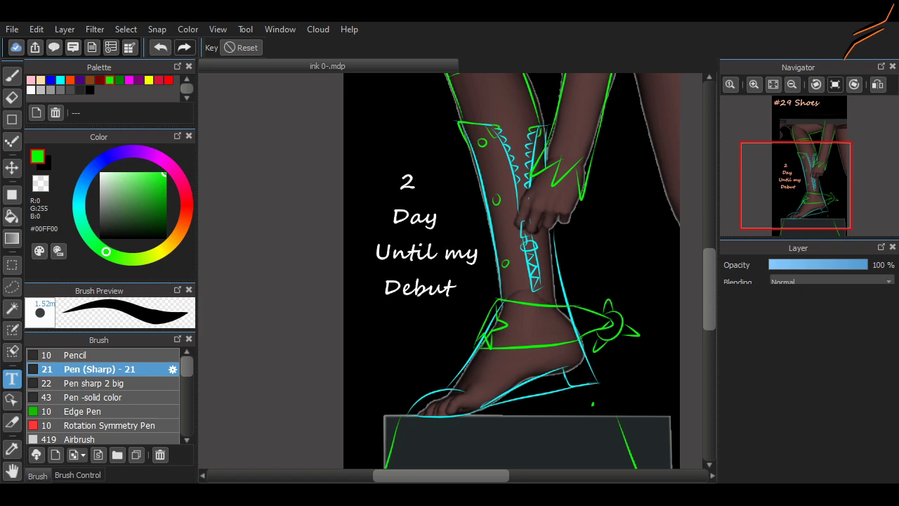
pyautogui.scroll(3, 526, 277)
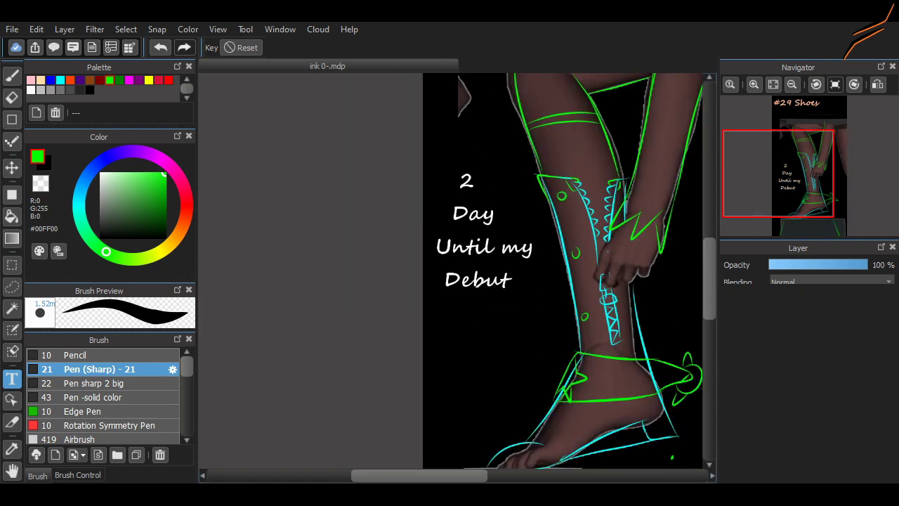
pyautogui.hotkey('ctrl', '-')
pyautogui.hotkey('ctrl', '+')
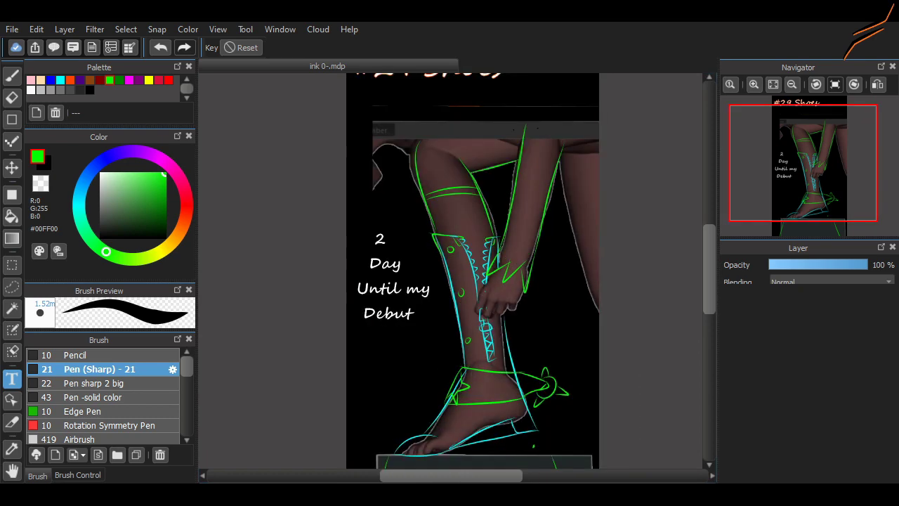
pyautogui.scroll(-3, 473, 271)
pyautogui.scroll(2, 473, 271)
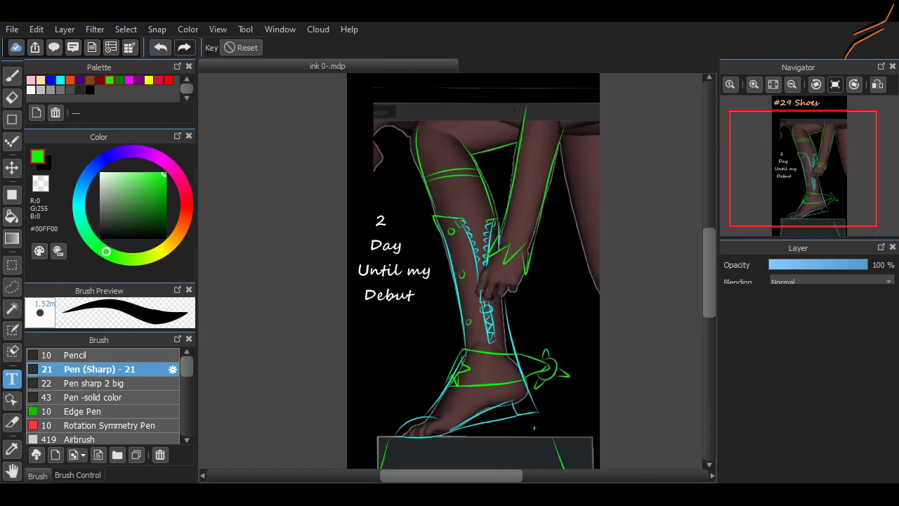
pyautogui.hotkey('ctrl', '+')
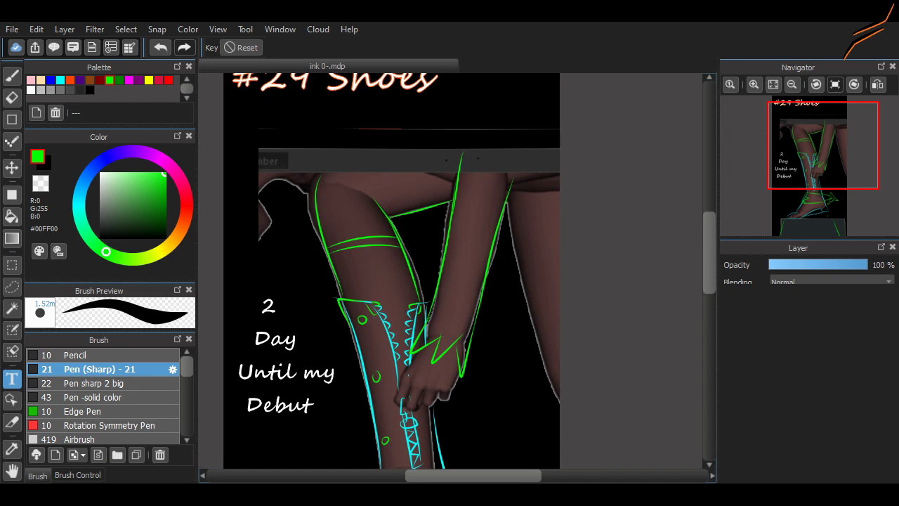
pyautogui.press('b')
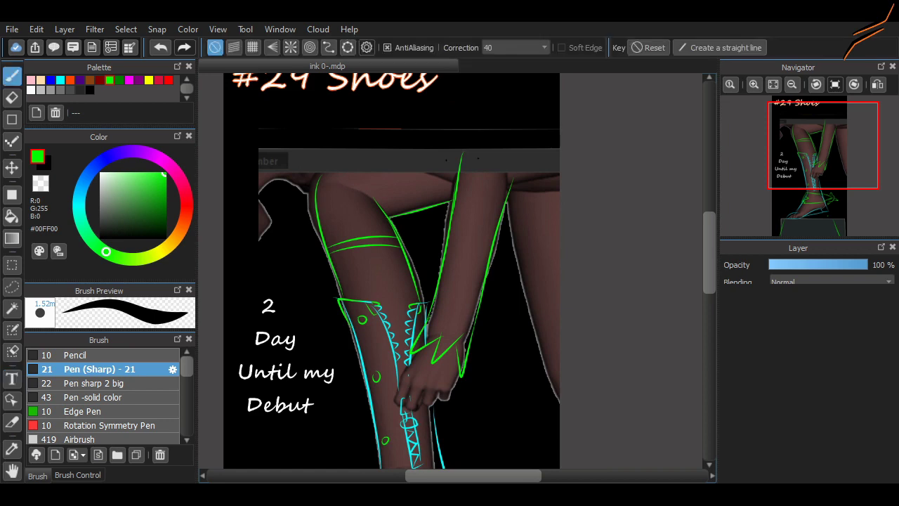
pyautogui.moveTo(319, 175); pyautogui.dragTo(555, 149)
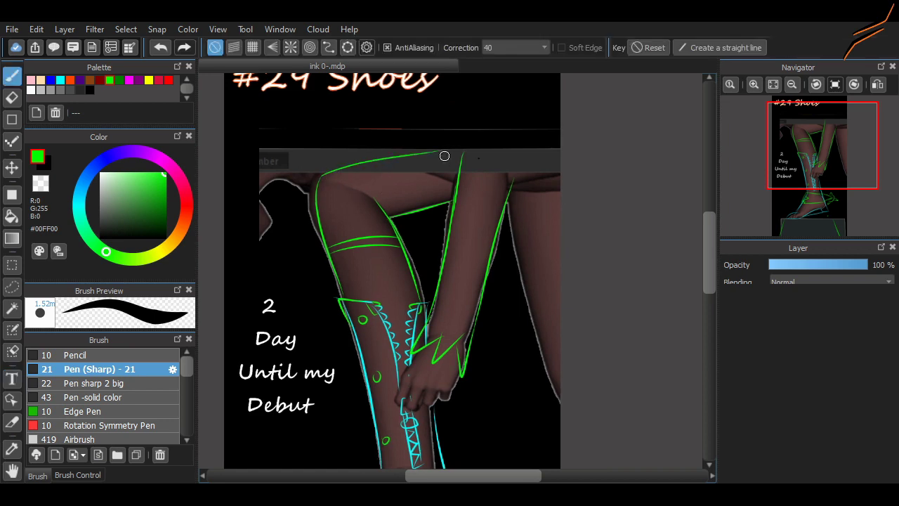
pyautogui.moveTo(438, 133); pyautogui.dragTo(422, 234)
pyautogui.hotkey('ctrl', 'z')
pyautogui.scroll(-1, 362, 209)
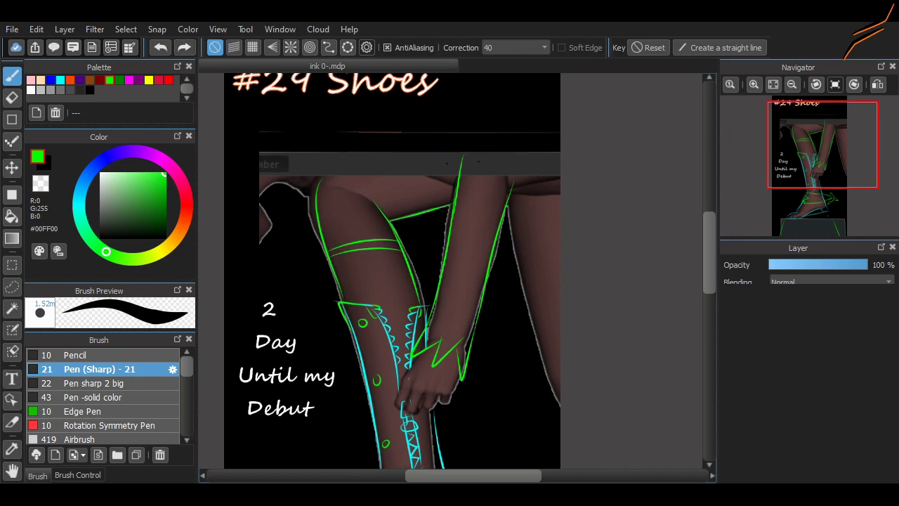
pyautogui.moveTo(319, 173); pyautogui.dragTo(410, 146)
pyautogui.scroll(2, 318, 220)
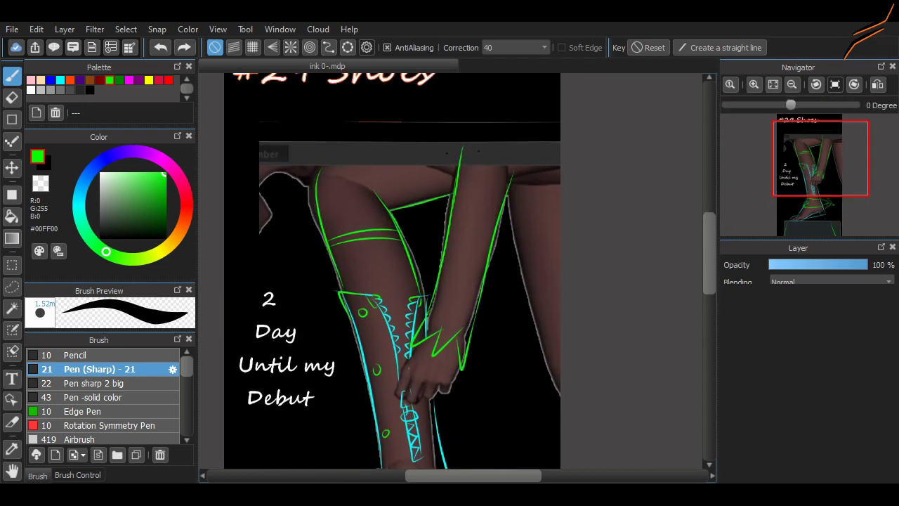
# Erase the green outer thigh line above the band and redraw it as a curve sweeping up over the knee.
pyautogui.press('e')
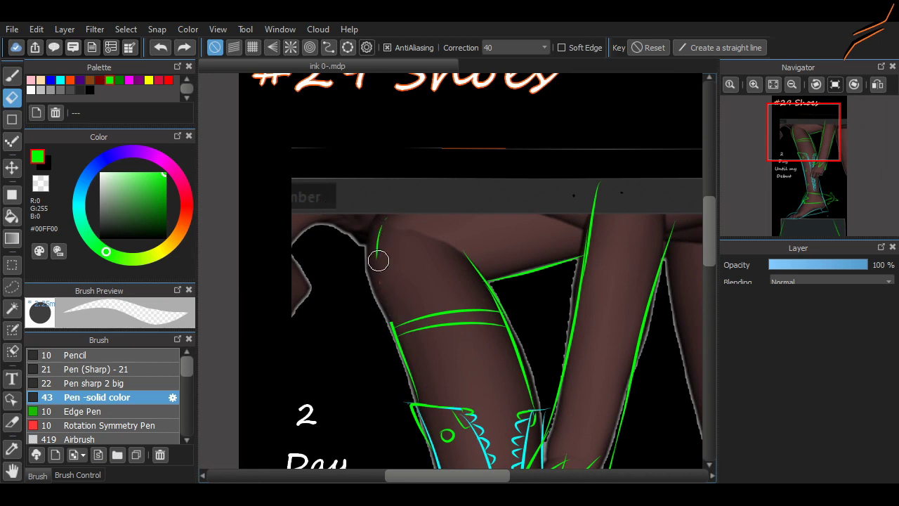
pyautogui.press('b')
pyautogui.moveTo(387, 337)
pyautogui.mouseDown()
pyautogui.moveTo(373, 242)
pyautogui.moveTo(411, 220)
pyautogui.moveTo(392, 337)
pyautogui.moveTo(366, 254)
pyautogui.moveTo(513, 181)
pyautogui.moveTo(560, 166)
pyautogui.mouseUp()
pyautogui.hotkey('ctrl', 'z')
pyautogui.hotkey('ctrl', 'z')
pyautogui.scroll(-10, 697, 191)
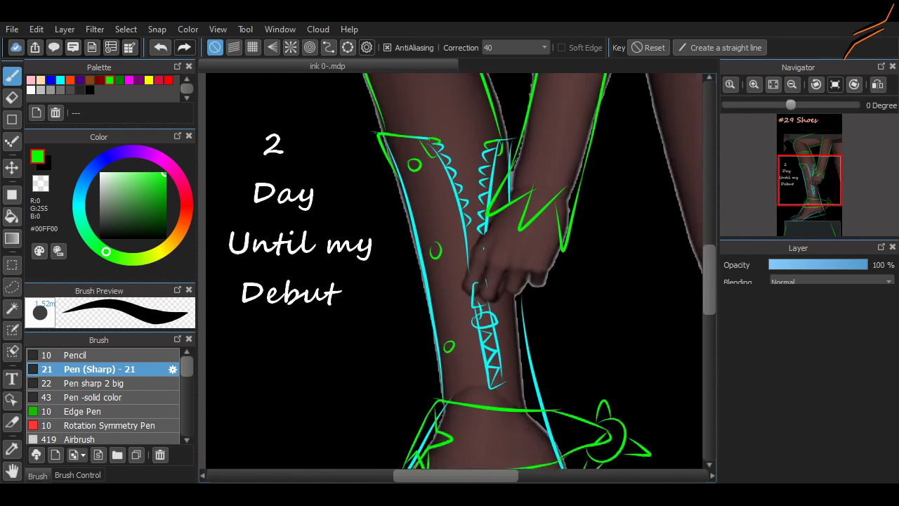
pyautogui.scroll(-1, 435, 264)
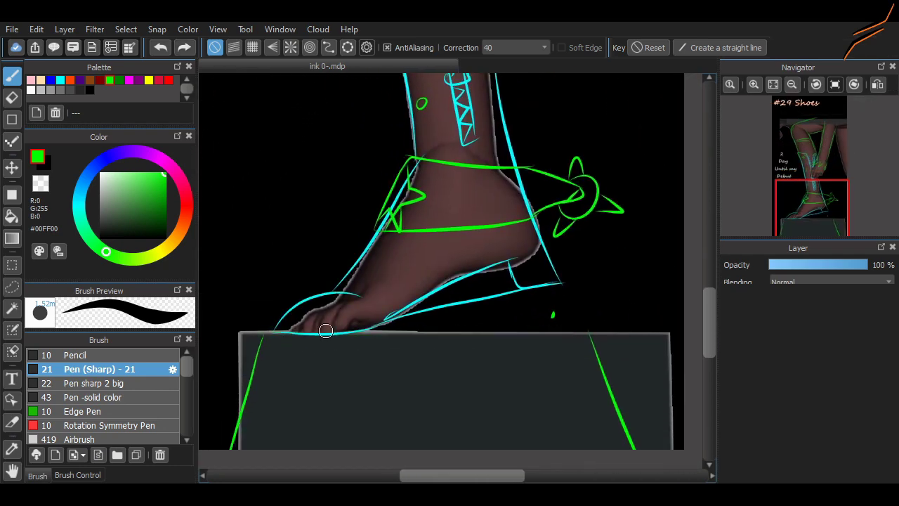
pyautogui.moveTo(302, 330); pyautogui.dragTo(572, 338)
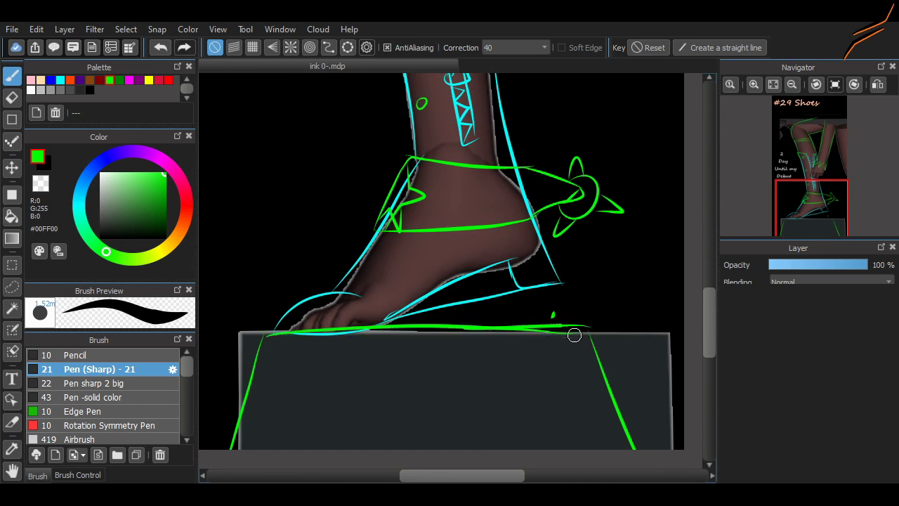
pyautogui.hotkey('ctrl', 'z')
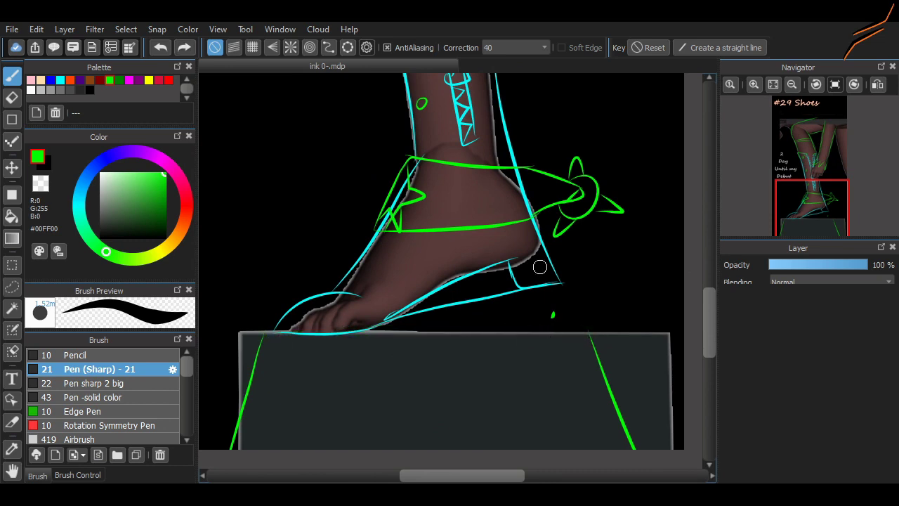
# Erase the lower cyan sole line between the boot's heel and the ball of the foot.
pyautogui.press('e')
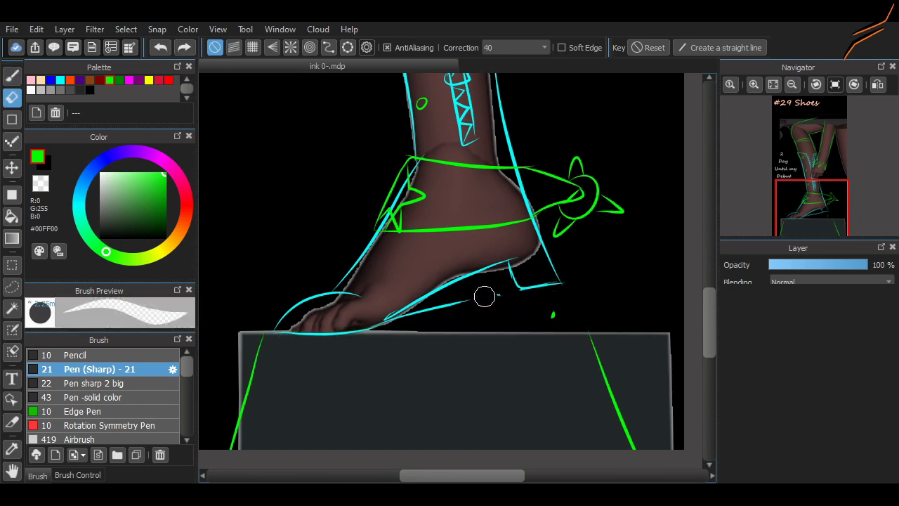
pyautogui.press('b')
pyautogui.scroll(10, 644, 291)
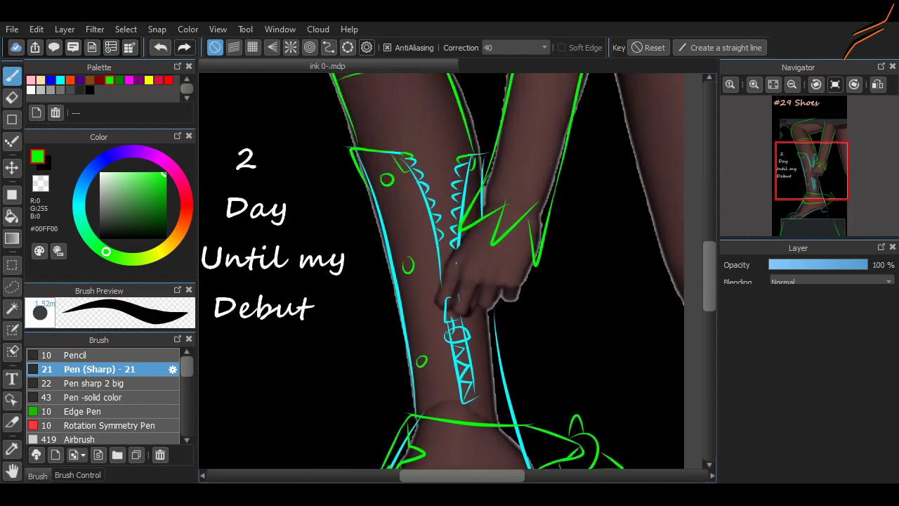
pyautogui.scroll(-9, 696, 299)
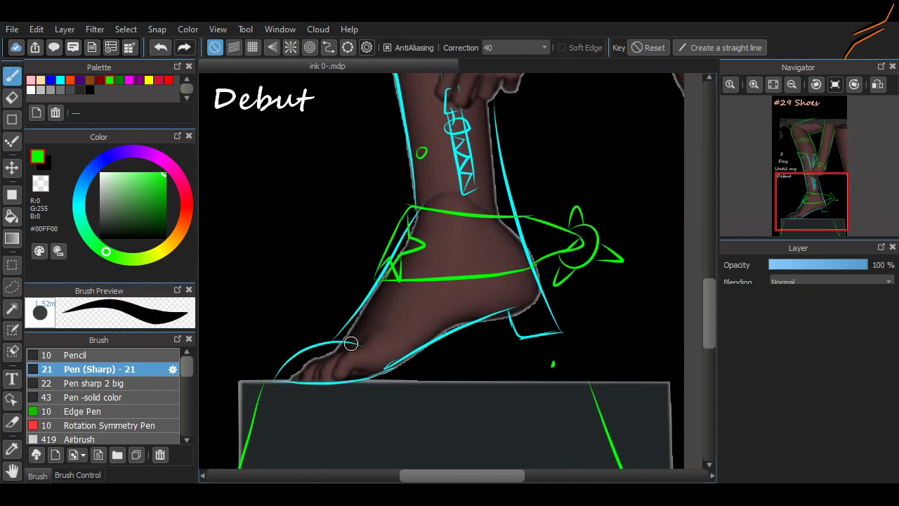
pyautogui.moveTo(395, 392); pyautogui.dragTo(401, 395)
# Fade the sketch layer to 49% opacity and choose white (#FFFFFF) for inking on a separate layer at 100% opacity.
pyautogui.moveTo(868, 265)
pyautogui.mouseDown()
pyautogui.moveTo(789, 265)
pyautogui.moveTo(819, 265)
pyautogui.mouseUp()
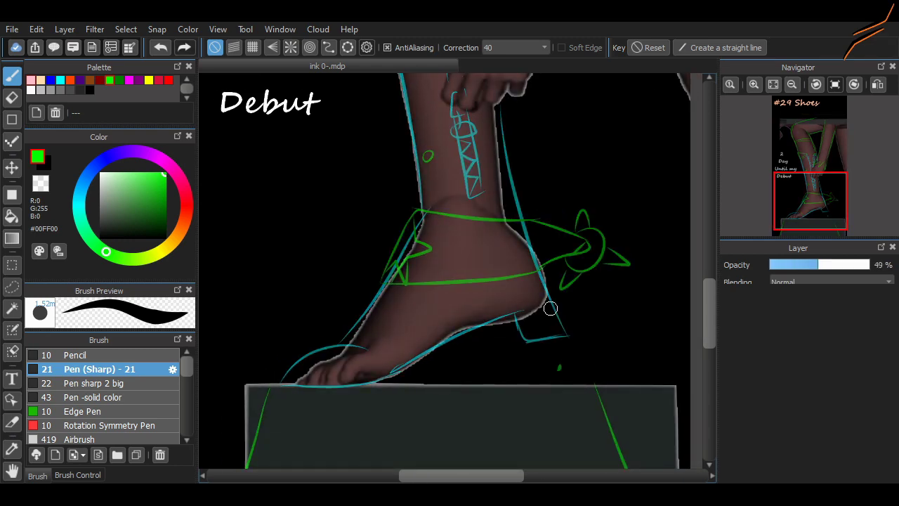
pyautogui.hotkey('ctrl', '0')
pyautogui.click(868, 265)
pyautogui.click(31, 90)
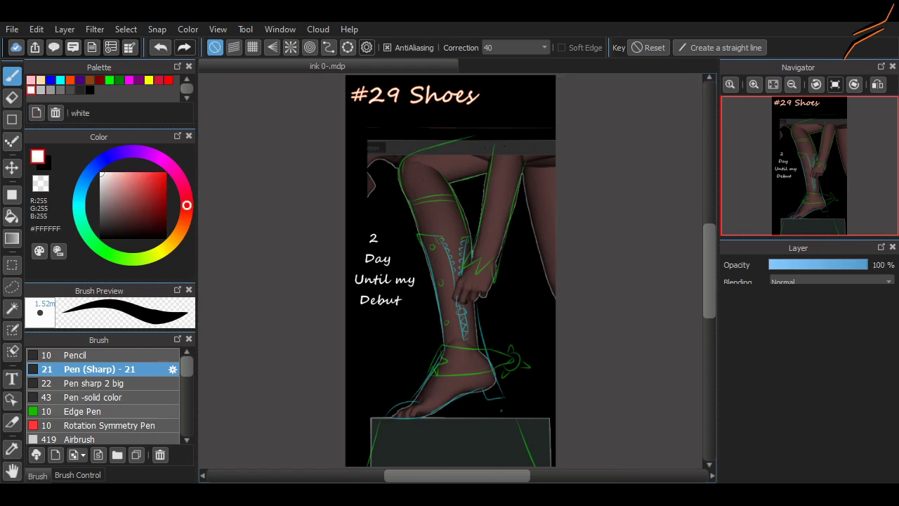
pyautogui.scroll(6, 566, 235)
pyautogui.moveTo(379, 230)
pyautogui.mouseDown()
pyautogui.moveTo(359, 296)
pyautogui.moveTo(368, 349)
pyautogui.moveTo(425, 313)
pyautogui.mouseUp()
pyautogui.hotkey('ctrl', 'z')
pyautogui.scroll(-2, 394, 316)
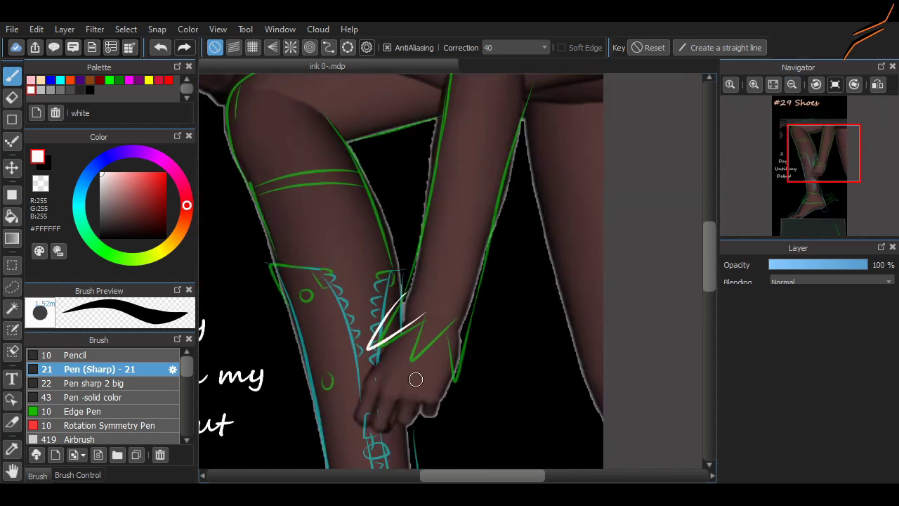
pyautogui.hotkey('ctrl', 'z')
pyautogui.hscroll(-2, 458, 465)
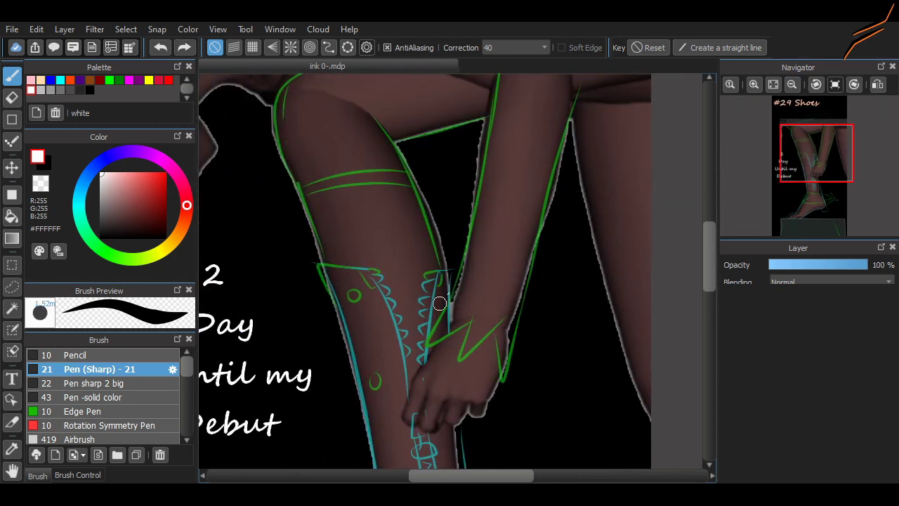
# Ink the jagged sleeve cuff over the wrist and both side edges of the sleeve in white.
pyautogui.moveTo(476, 206)
pyautogui.mouseDown()
pyautogui.moveTo(415, 361)
pyautogui.moveTo(485, 341)
pyautogui.mouseUp()
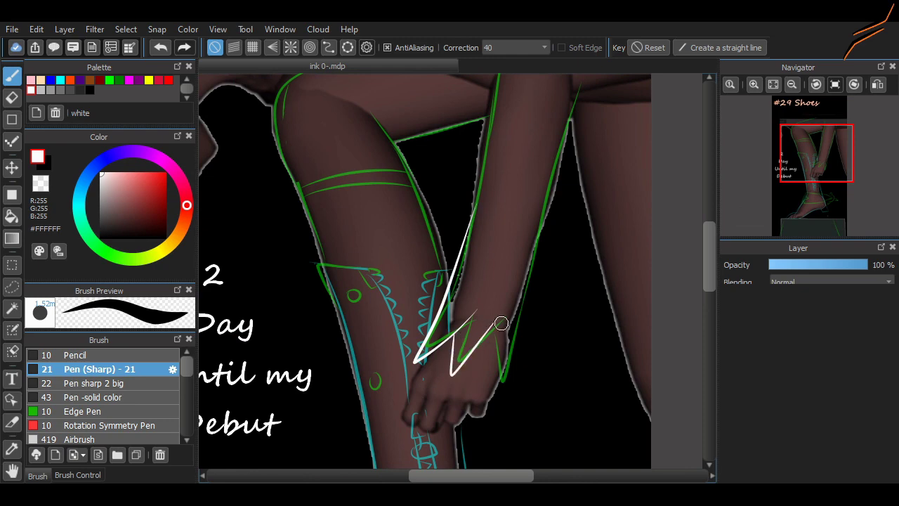
pyautogui.moveTo(519, 399); pyautogui.dragTo(572, 113)
pyautogui.scroll(3, 572, 112)
pyautogui.moveTo(463, 323); pyautogui.dragTo(500, 124)
pyautogui.hotkey('ctrl', 'z')
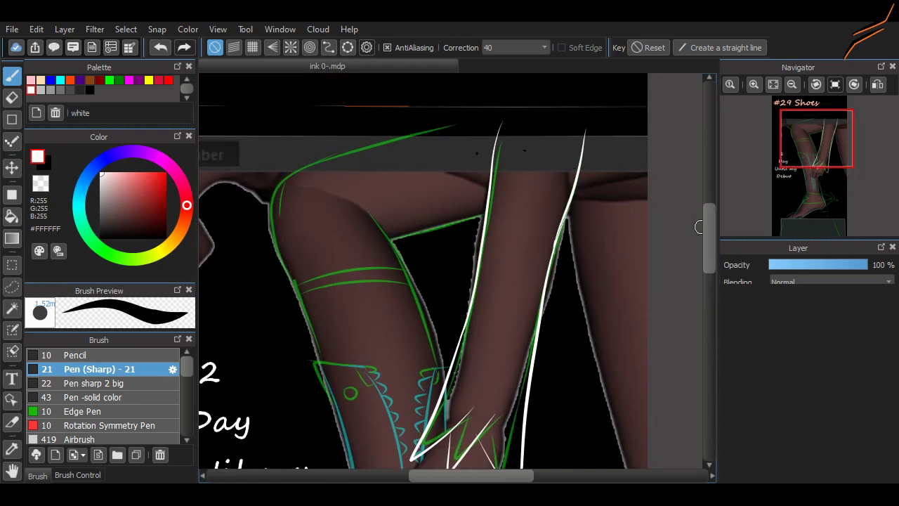
# Undo the upper sleeve strokes and redraw the edge nearer the bent knee up past the top of the arm.
pyautogui.scroll(1, 698, 226)
pyautogui.hotkey('ctrl', 'z')
pyautogui.hotkey('ctrl', 'z')
pyautogui.moveTo(472, 335); pyautogui.dragTo(500, 150)
pyautogui.hotkey('ctrl', 'z')
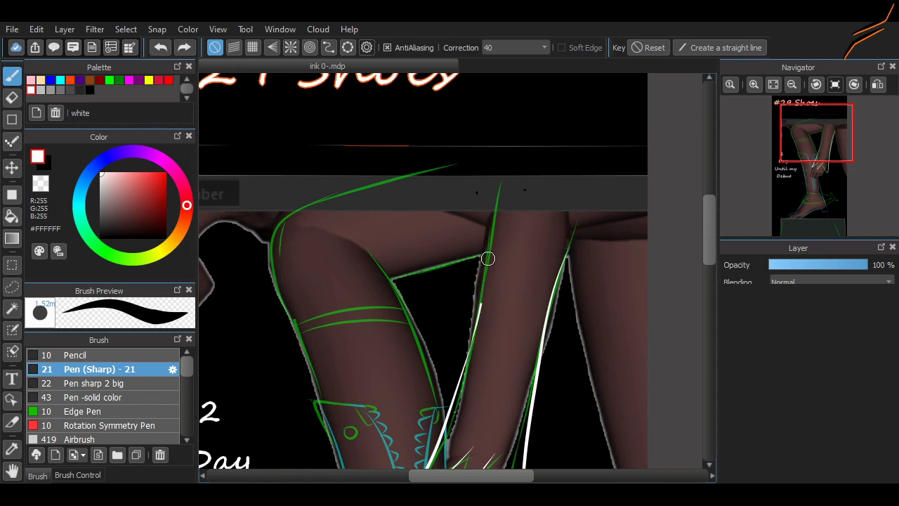
pyautogui.hotkey('ctrl', 'y')
pyautogui.moveTo(565, 257); pyautogui.dragTo(568, 139)
pyautogui.scroll(-4, 688, 246)
# Ink the white edge of the hand from the cuff's first point down toward the first finger.
pyautogui.click(754, 84)
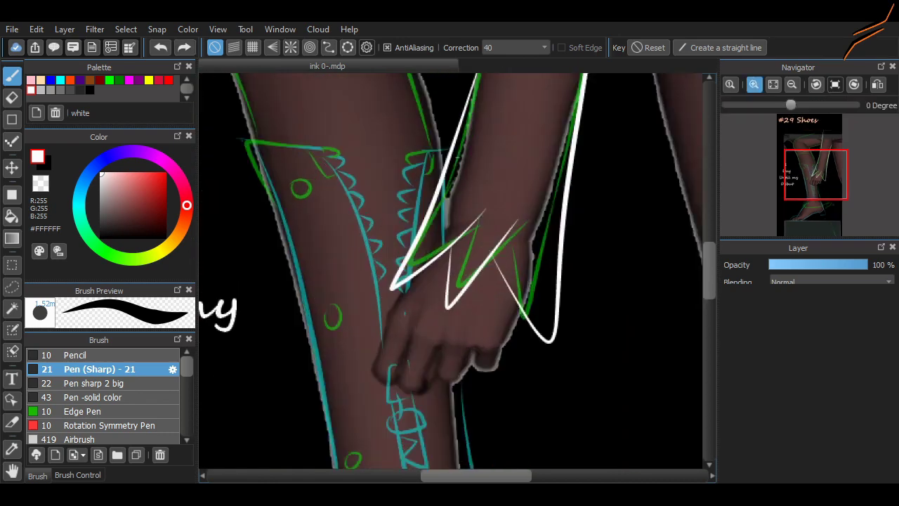
pyautogui.scroll(-3, 449, 270)
pyautogui.scroll(2, 377, 194)
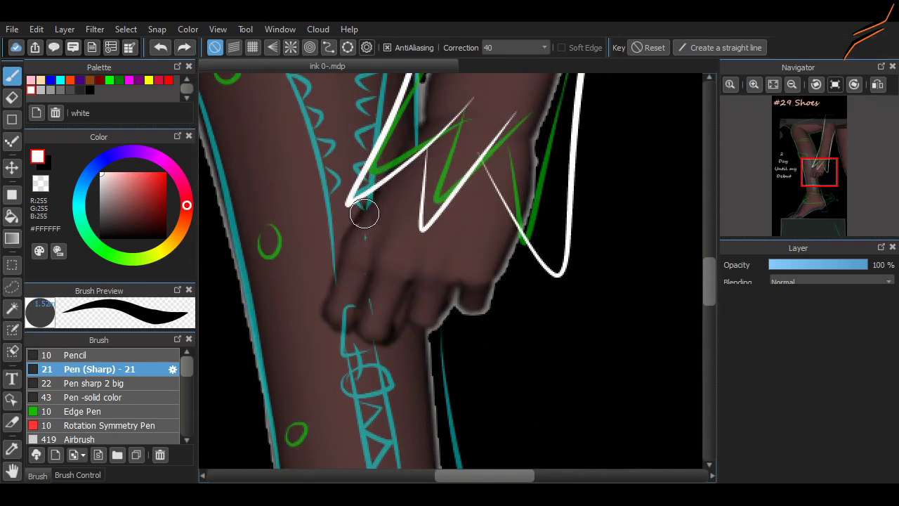
pyautogui.moveTo(365, 214)
pyautogui.mouseDown()
pyautogui.moveTo(349, 266)
pyautogui.moveTo(342, 246)
pyautogui.moveTo(328, 301)
pyautogui.mouseUp()
pyautogui.hotkey('ctrl', 'z')
pyautogui.hotkey('ctrl', 'z')
pyautogui.hotkey('ctrl', 'z')
pyautogui.moveTo(341, 257)
pyautogui.mouseDown()
pyautogui.moveTo(354, 227)
pyautogui.moveTo(342, 263)
pyautogui.mouseUp()
pyautogui.moveTo(340, 270)
pyautogui.mouseDown()
pyautogui.moveTo(328, 330)
pyautogui.moveTo(351, 321)
pyautogui.moveTo(337, 357)
pyautogui.moveTo(380, 369)
pyautogui.mouseUp()
pyautogui.hotkey('ctrl', 'z')
pyautogui.hotkey('ctrl', 'z')
pyautogui.hotkey('ctrl', 'z')
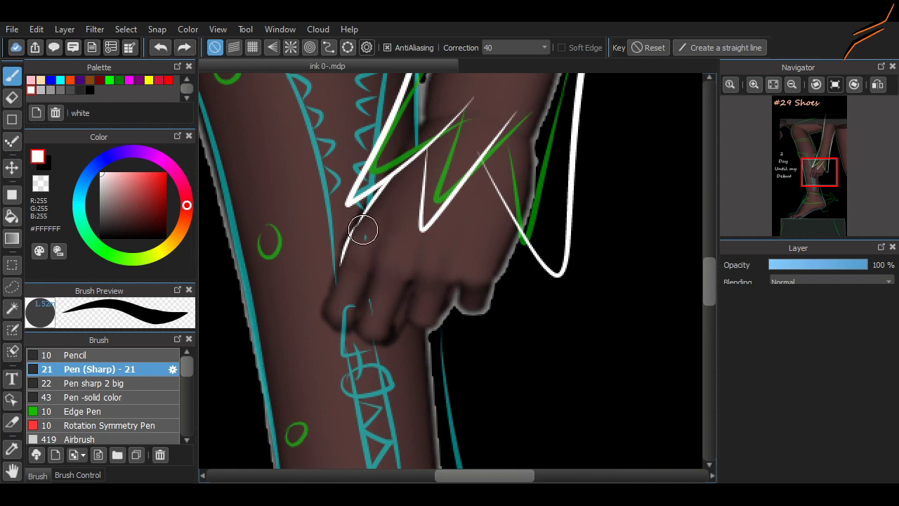
# Ink the white outlines of the knuckles and fingers, including the curled last finger and the pull tab held beneath them.
pyautogui.moveTo(398, 240); pyautogui.dragTo(378, 268)
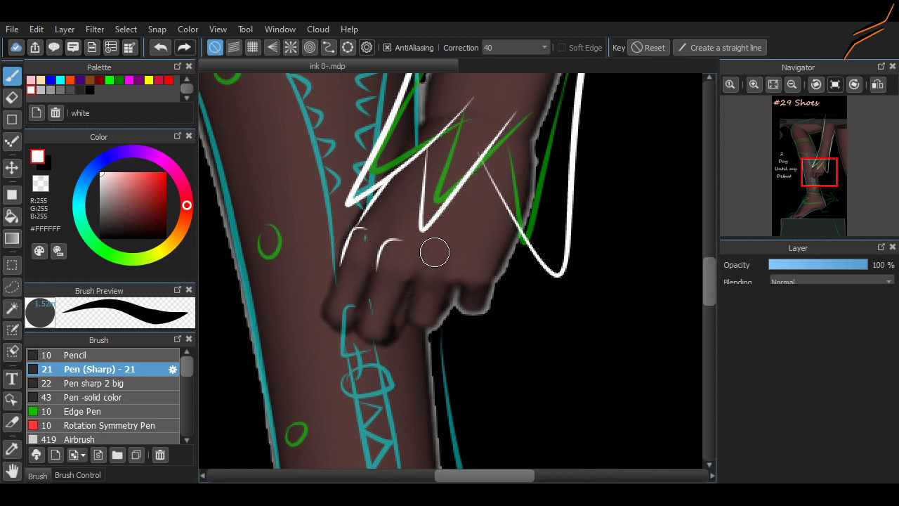
pyautogui.moveTo(439, 252)
pyautogui.mouseDown()
pyautogui.moveTo(465, 282)
pyautogui.moveTo(365, 286)
pyautogui.moveTo(368, 333)
pyautogui.moveTo(361, 309)
pyautogui.moveTo(381, 337)
pyautogui.moveTo(361, 324)
pyautogui.moveTo(394, 335)
pyautogui.mouseUp()
pyautogui.moveTo(422, 272); pyautogui.dragTo(437, 322)
pyautogui.moveTo(353, 305)
pyautogui.mouseDown()
pyautogui.moveTo(340, 356)
pyautogui.moveTo(377, 354)
pyautogui.mouseUp()
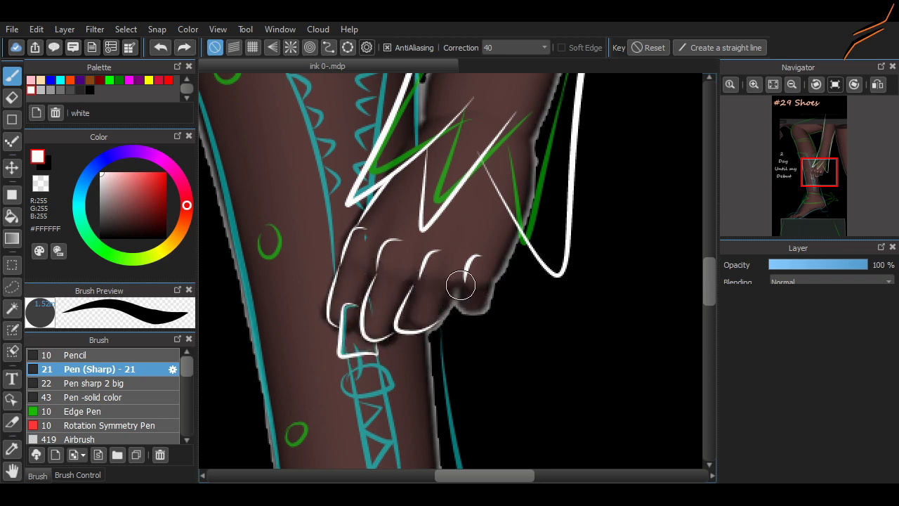
pyautogui.moveTo(476, 257); pyautogui.dragTo(447, 323)
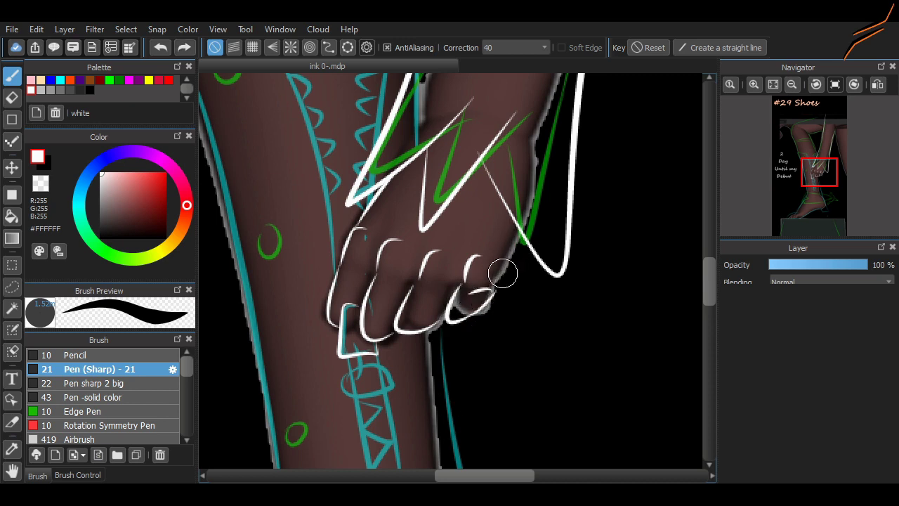
pyautogui.moveTo(490, 283); pyautogui.dragTo(485, 305)
# Ink the small connecting loop and the round ring hanging below the pull tab in white.
pyautogui.scroll(-3, 337, 305)
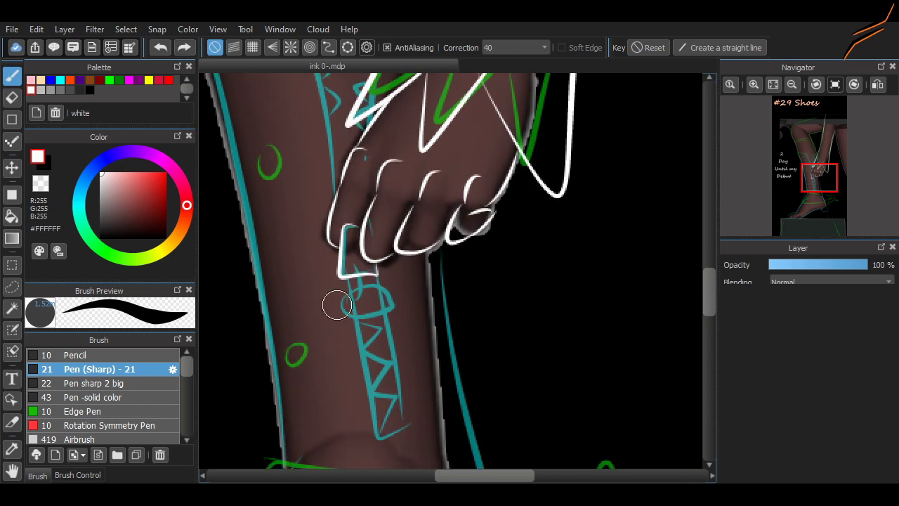
pyautogui.moveTo(358, 268)
pyautogui.mouseDown()
pyautogui.moveTo(366, 292)
pyautogui.moveTo(361, 273)
pyautogui.moveTo(349, 278)
pyautogui.moveTo(344, 305)
pyautogui.moveTo(358, 270)
pyautogui.moveTo(350, 289)
pyautogui.moveTo(383, 284)
pyautogui.moveTo(350, 288)
pyautogui.moveTo(358, 309)
pyautogui.moveTo(361, 298)
pyautogui.moveTo(345, 289)
pyautogui.moveTo(384, 294)
pyautogui.moveTo(354, 318)
pyautogui.moveTo(349, 309)
pyautogui.moveTo(374, 285)
pyautogui.moveTo(345, 310)
pyautogui.moveTo(389, 295)
pyautogui.moveTo(374, 317)
pyautogui.mouseUp()
pyautogui.hotkey('ctrl', 'z')
pyautogui.hotkey('ctrl', 'z')
pyautogui.hotkey('ctrl', 'z')
pyautogui.hotkey('ctrl', 'z')
pyautogui.hotkey('ctrl', 'z')
pyautogui.hotkey('ctrl', 'z')
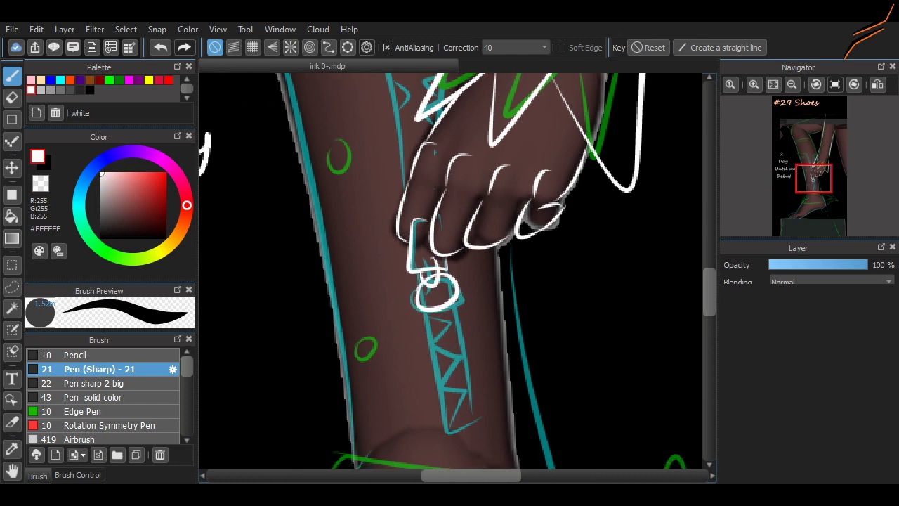
# Redraw the upper end of the sleeve edge facing the far leg so it extends up past the armpit gap.
pyautogui.scroll(3, 674, 283)
pyautogui.scroll(-3, 674, 284)
pyautogui.scroll(-1, 674, 233)
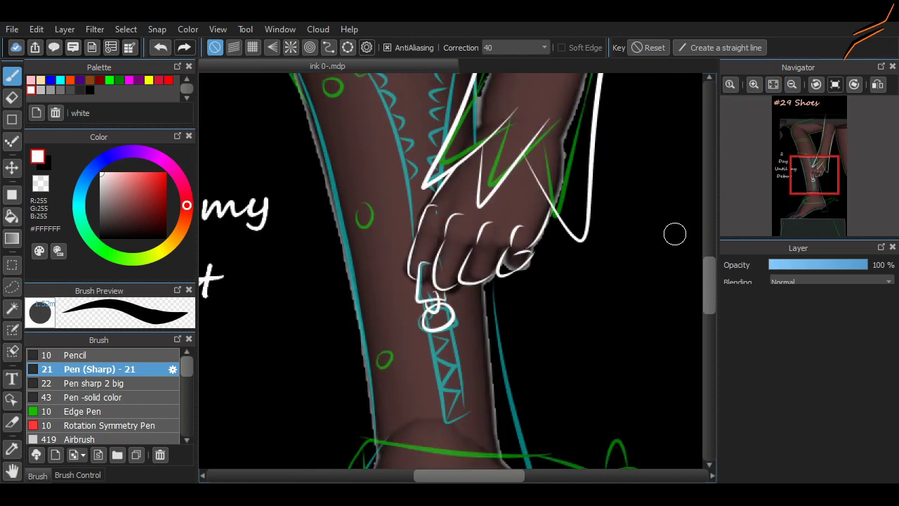
pyautogui.scroll(-3, 530, 123)
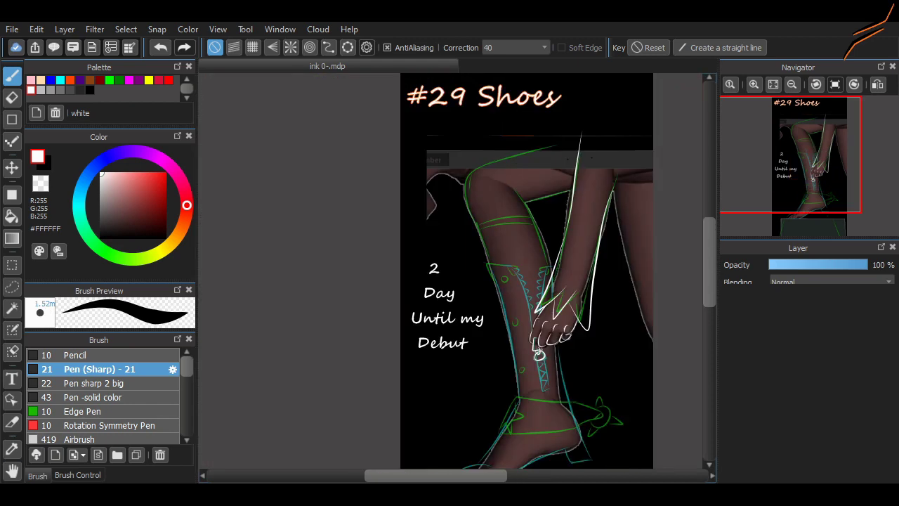
pyautogui.scroll(2, 531, 122)
pyautogui.scroll(2, 531, 122)
pyautogui.scroll(2, 530, 122)
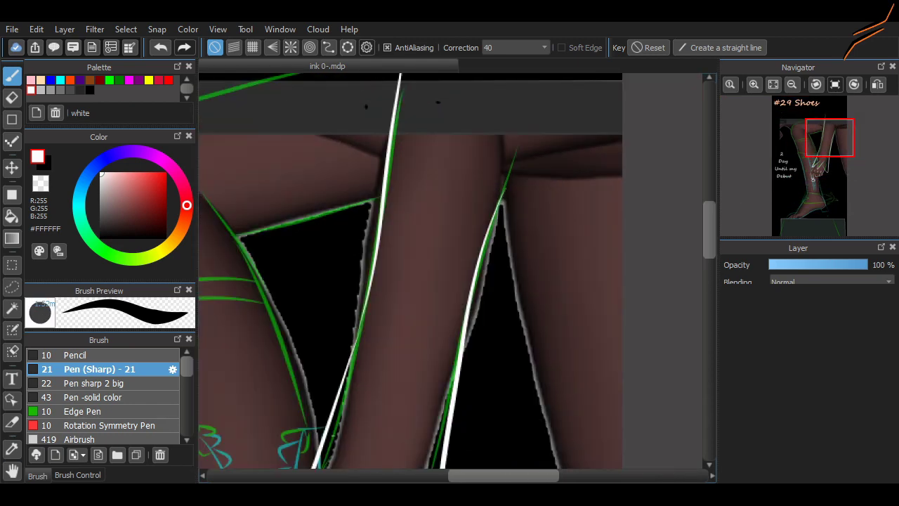
pyautogui.moveTo(477, 261)
pyautogui.mouseDown()
pyautogui.moveTo(538, 121)
pyautogui.moveTo(497, 211)
pyautogui.mouseUp()
pyautogui.hotkey('ctrl', 'z')
pyautogui.moveTo(470, 291); pyautogui.dragTo(523, 138)
pyautogui.scroll(-3, 501, 260)
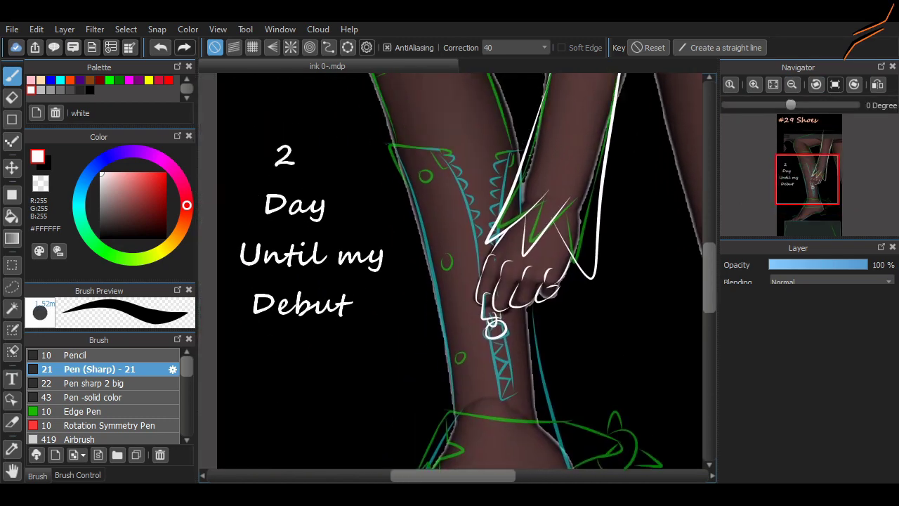
pyautogui.hotkey('ctrl', 'z')
pyautogui.hotkey('ctrl', 'y')
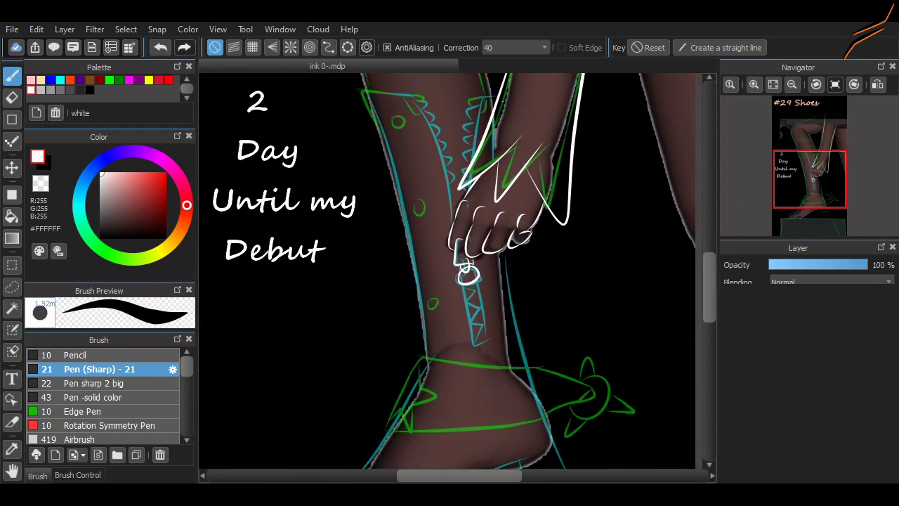
# Ink both long edges of the boot's front opening and its closed lower end in white, passing behind the hand.
pyautogui.scroll(-1, 699, 286)
pyautogui.scroll(2, 464, 267)
pyautogui.moveTo(397, 139); pyautogui.dragTo(453, 386)
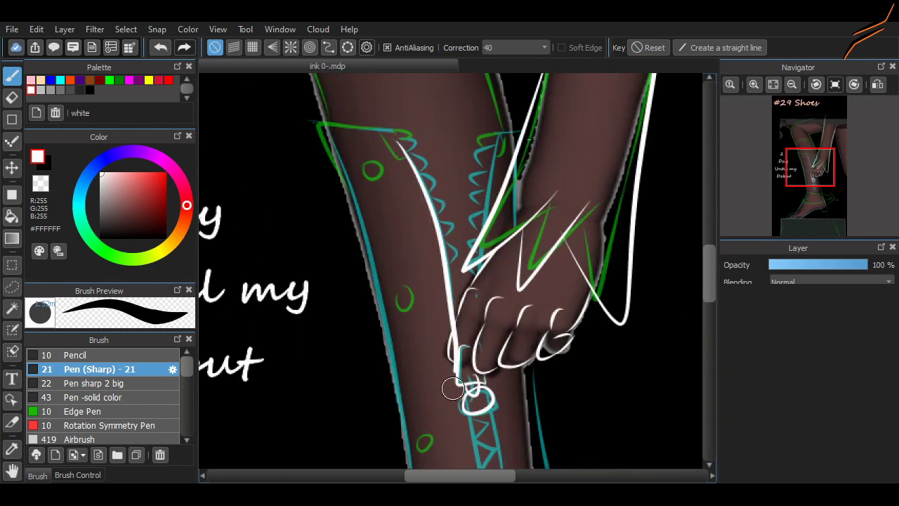
pyautogui.scroll(-1, 458, 283)
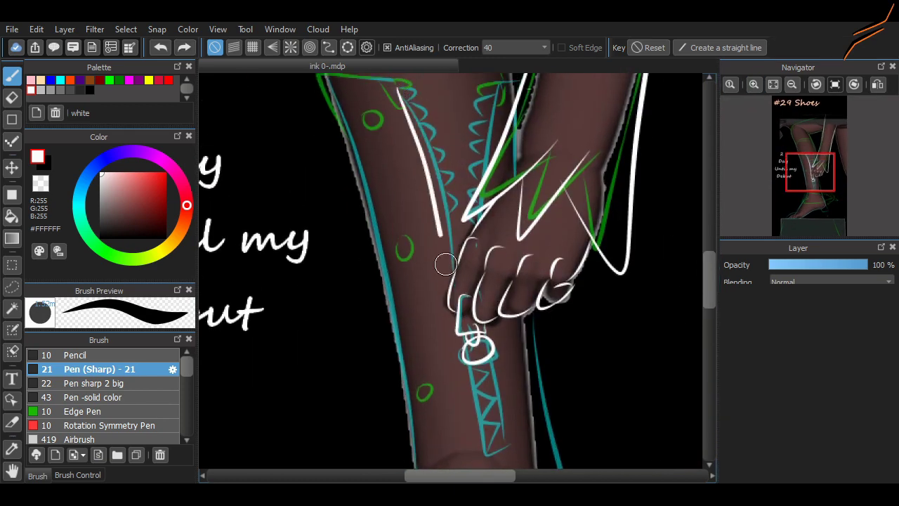
pyautogui.moveTo(458, 282)
pyautogui.mouseDown()
pyautogui.moveTo(485, 447)
pyautogui.moveTo(481, 284)
pyautogui.moveTo(502, 84)
pyautogui.mouseUp()
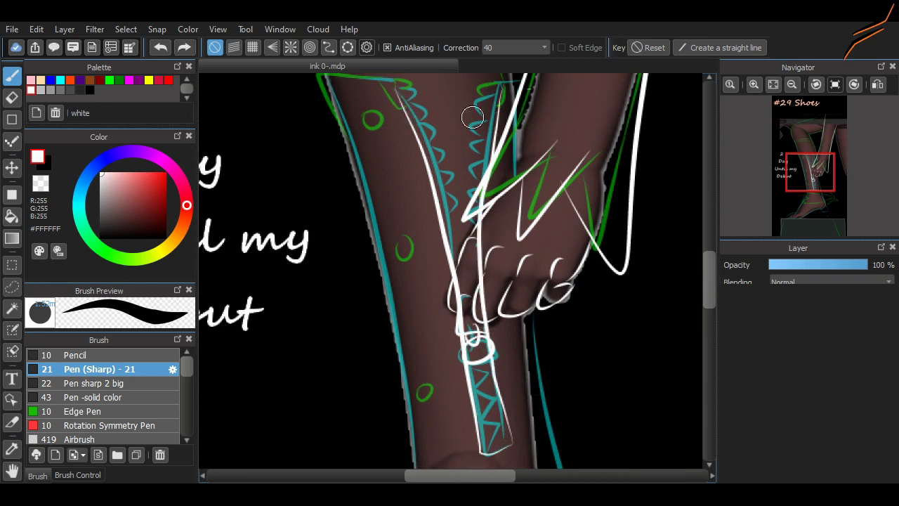
pyautogui.hotkey('ctrl', 'z')
pyautogui.hotkey('ctrl', 'y')
pyautogui.hotkey('ctrl', 'z')
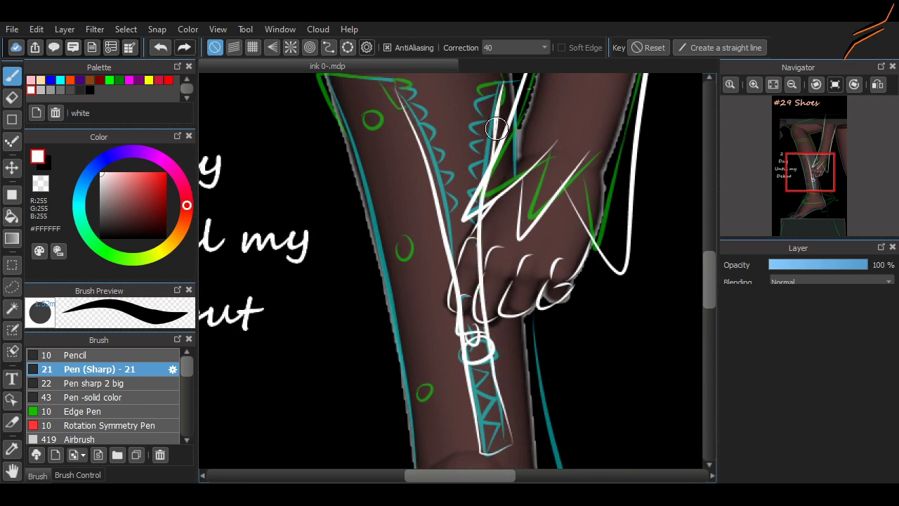
pyautogui.hotkey('ctrl', 'y')
pyautogui.hotkey('ctrl', 'z')
pyautogui.hotkey('ctrl', 'y')
# Erase the white opening lines where they cross the fingers, pull tab and ring.
pyautogui.press('e')
pyautogui.scroll(2, 500, 121)
pyautogui.moveTo(520, 123)
pyautogui.mouseDown()
pyautogui.moveTo(485, 185)
pyautogui.moveTo(484, 215)
pyautogui.moveTo(502, 194)
pyautogui.moveTo(483, 217)
pyautogui.moveTo(478, 249)
pyautogui.mouseUp()
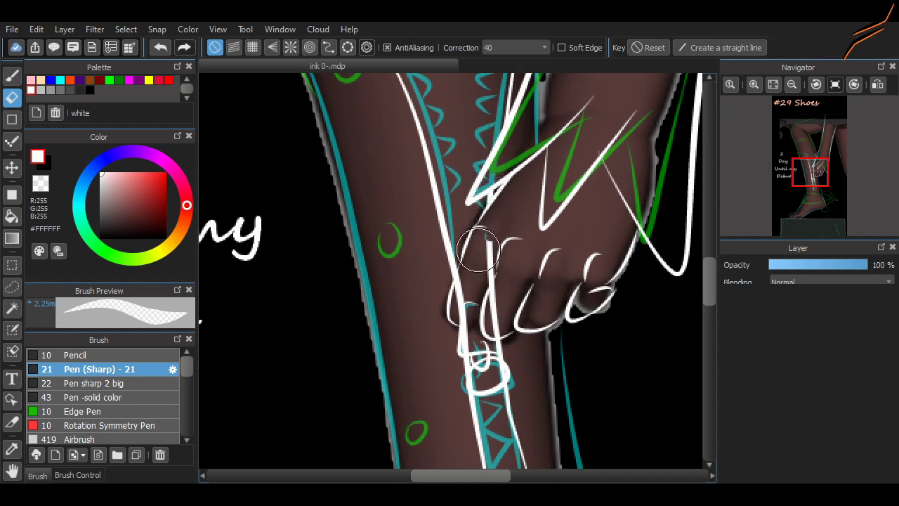
pyautogui.moveTo(460, 292); pyautogui.dragTo(472, 337)
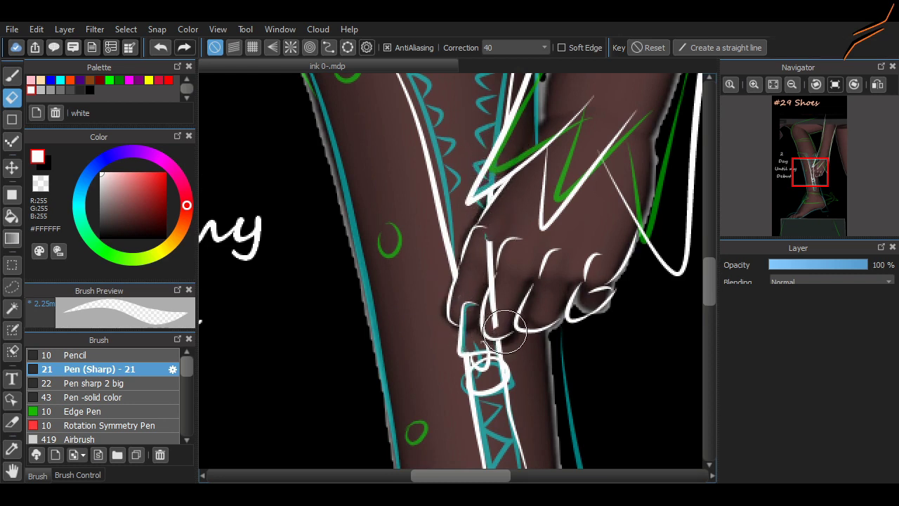
pyautogui.moveTo(497, 309)
pyautogui.mouseDown()
pyautogui.moveTo(459, 300)
pyautogui.moveTo(487, 309)
pyautogui.moveTo(489, 267)
pyautogui.mouseUp()
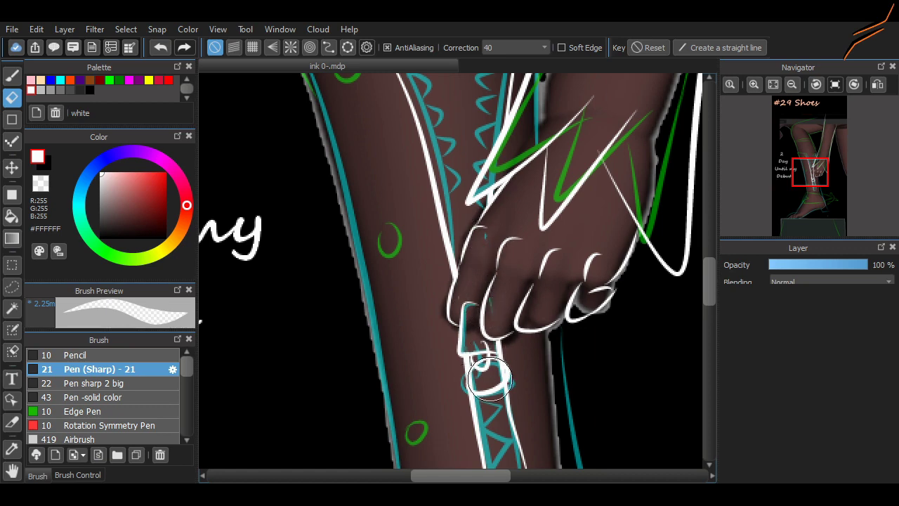
pyautogui.moveTo(469, 379); pyautogui.dragTo(486, 369)
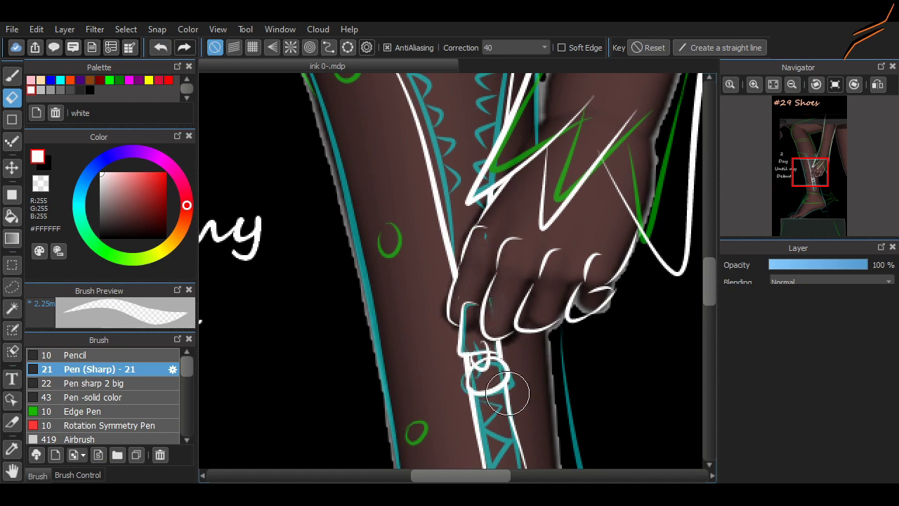
pyautogui.press('b')
pyautogui.scroll(-3, 686, 307)
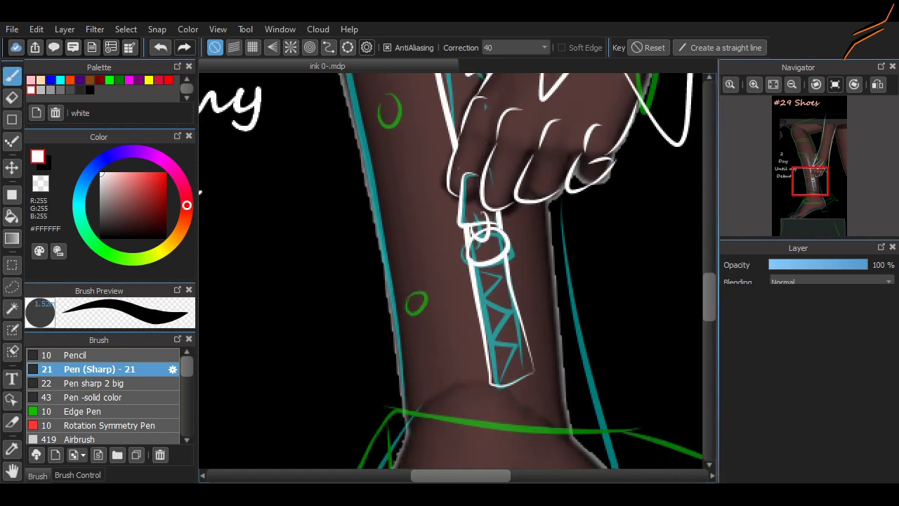
pyautogui.moveTo(533, 400)
pyautogui.mouseDown()
pyautogui.moveTo(476, 351)
pyautogui.moveTo(495, 281)
pyautogui.moveTo(491, 302)
pyautogui.moveTo(517, 337)
pyautogui.moveTo(506, 386)
pyautogui.mouseUp()
pyautogui.hotkey('ctrl', 'z')
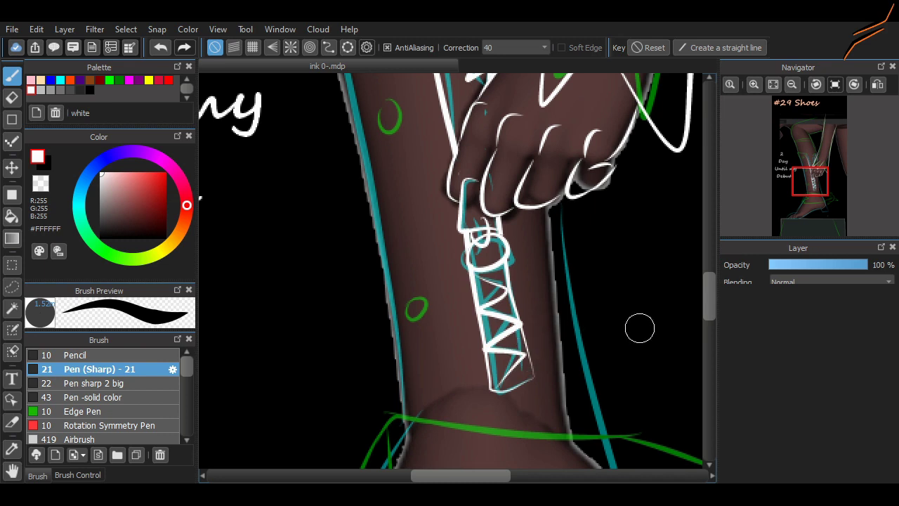
pyautogui.hotkey('ctrl', 'z')
pyautogui.moveTo(505, 344)
pyautogui.mouseDown()
pyautogui.moveTo(486, 318)
pyautogui.moveTo(486, 279)
pyautogui.mouseUp()
pyautogui.hotkey('ctrl', 'z')
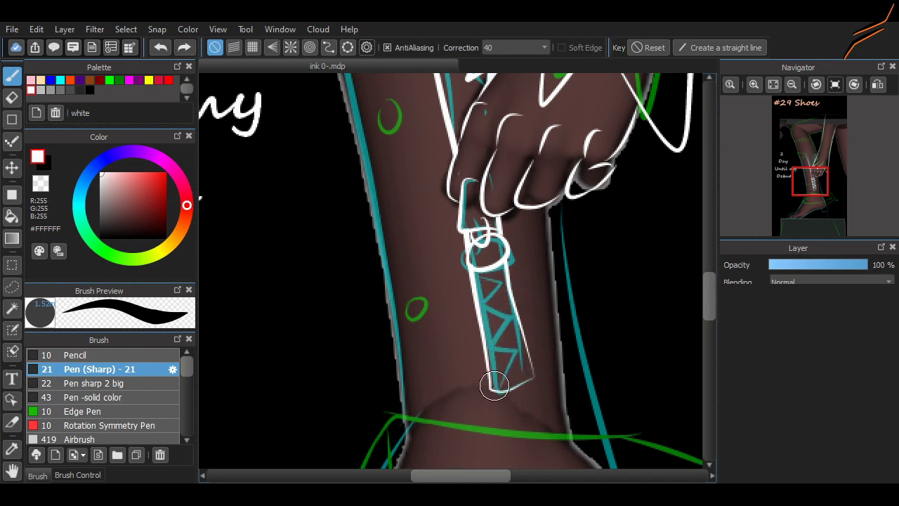
# Ink a thin white zigzag lace between the opening's edges from its lower end up to the ring.
pyautogui.moveTo(496, 388)
pyautogui.mouseDown()
pyautogui.moveTo(522, 344)
pyautogui.moveTo(491, 295)
pyautogui.mouseUp()
pyautogui.hotkey('ctrl', 'z')
pyautogui.moveTo(480, 342)
pyautogui.mouseDown()
pyautogui.moveTo(509, 310)
pyautogui.moveTo(477, 307)
pyautogui.mouseUp()
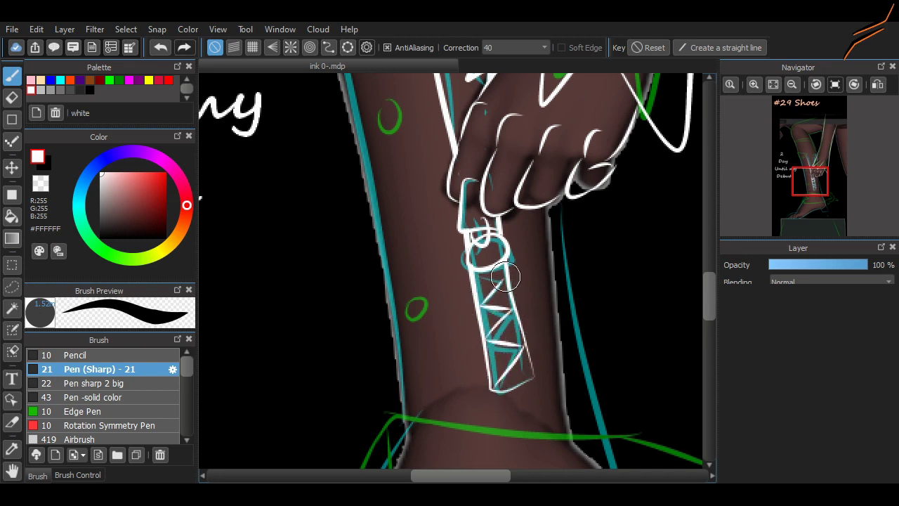
# Ink white zigzag teeth up the front opening's heel-side edge above the hand to the boot's top, and start the toe-side row.
pyautogui.scroll(8, 562, 327)
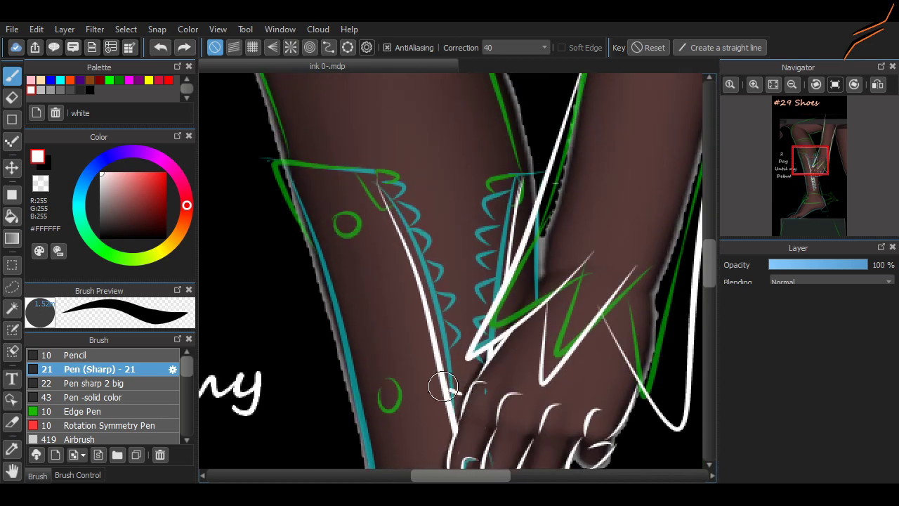
pyautogui.hotkey('ctrl', 'z')
pyautogui.moveTo(483, 347); pyautogui.dragTo(468, 358)
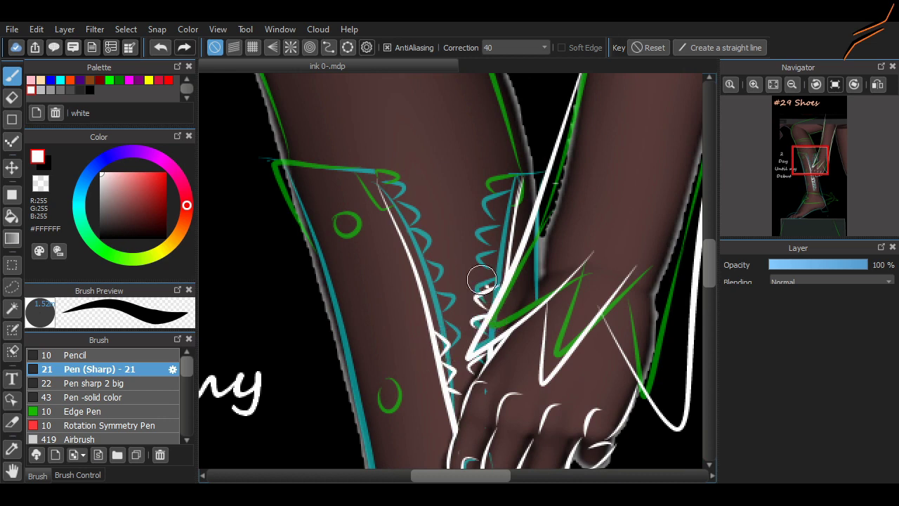
pyautogui.moveTo(482, 279); pyautogui.dragTo(492, 258)
pyautogui.hotkey('ctrl', 'z')
pyautogui.moveTo(480, 298)
pyautogui.mouseDown()
pyautogui.moveTo(483, 263)
pyautogui.moveTo(503, 251)
pyautogui.mouseUp()
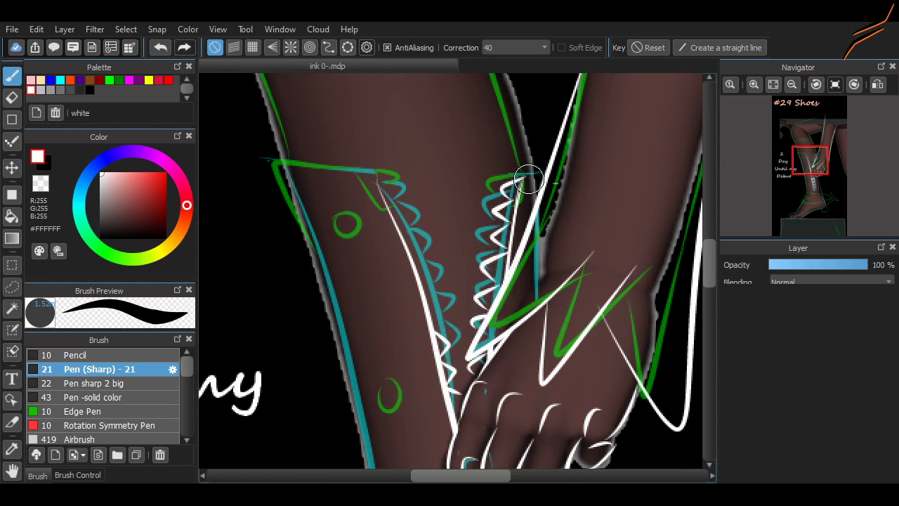
pyautogui.hotkey('ctrl', 'z')
pyautogui.moveTo(507, 211); pyautogui.dragTo(523, 172)
pyautogui.hotkey('ctrl', 'z')
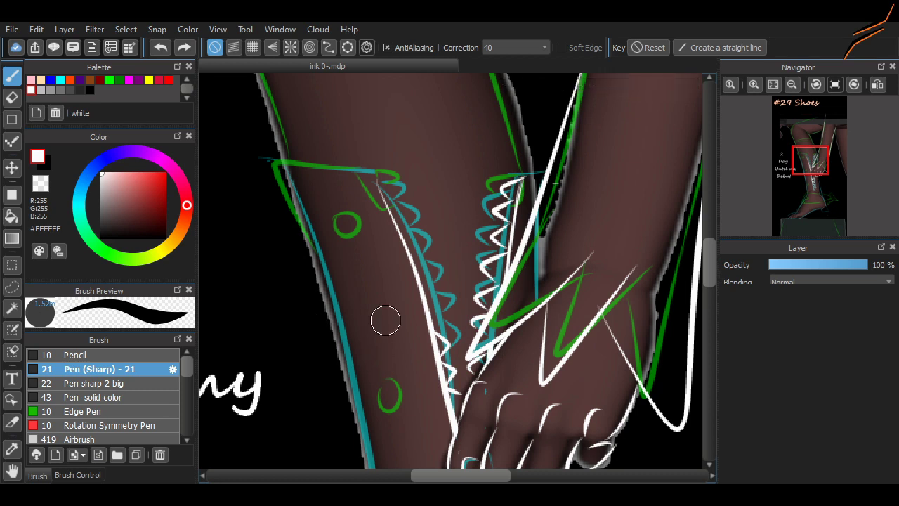
# Ink the boot's top edge in white and continue the zigzag teeth up the opening's toe-side edge to meet it.
pyautogui.moveTo(399, 225); pyautogui.dragTo(274, 164)
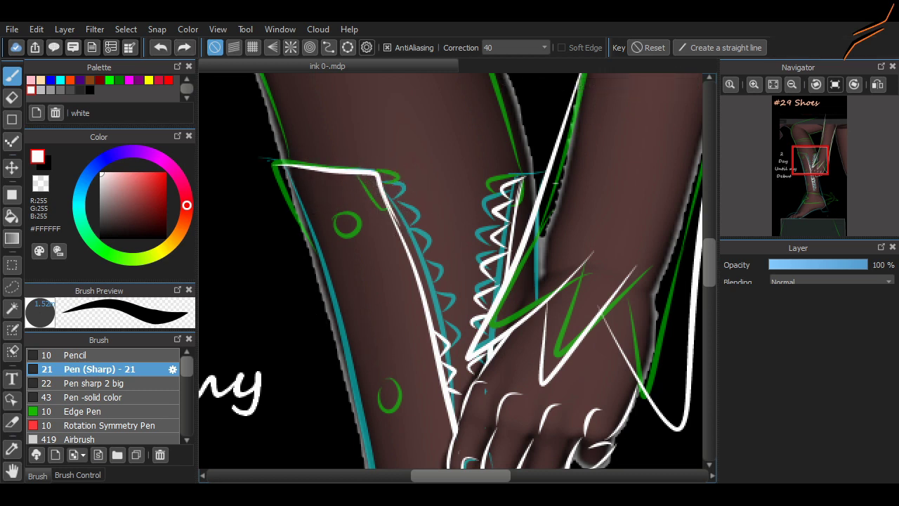
pyautogui.hotkey('ctrl', 'z')
pyautogui.moveTo(446, 343)
pyautogui.mouseDown()
pyautogui.moveTo(417, 293)
pyautogui.moveTo(423, 283)
pyautogui.mouseUp()
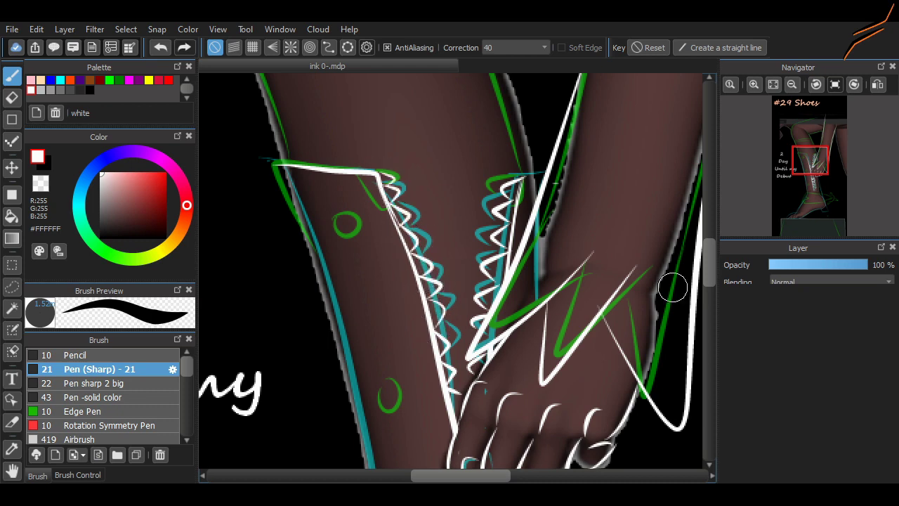
# Ink the shaft's toe-side outline in white from the boot's top corner down past the level of the hand.
pyautogui.scroll(-10, 673, 286)
pyautogui.scroll(8, 692, 295)
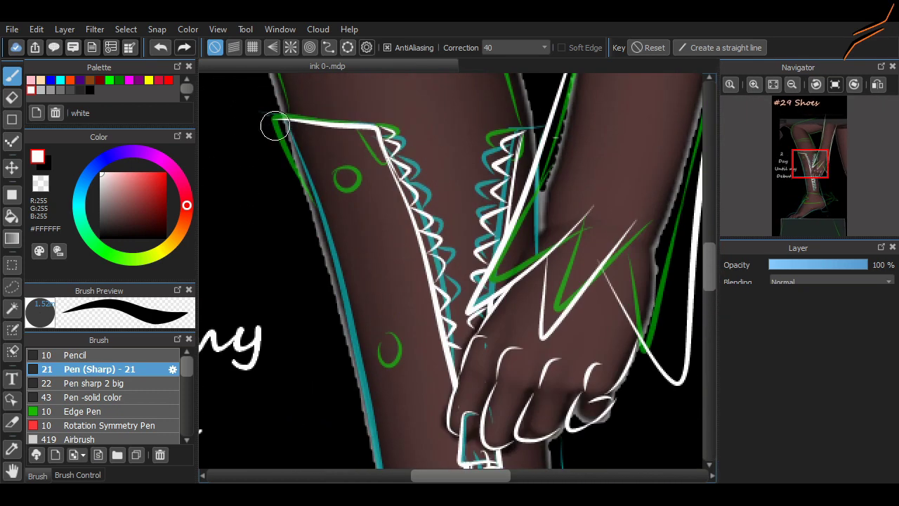
pyautogui.hotkey('ctrl', 'z')
pyautogui.moveTo(274, 125); pyautogui.dragTo(380, 463)
pyautogui.scroll(-2, 538, 217)
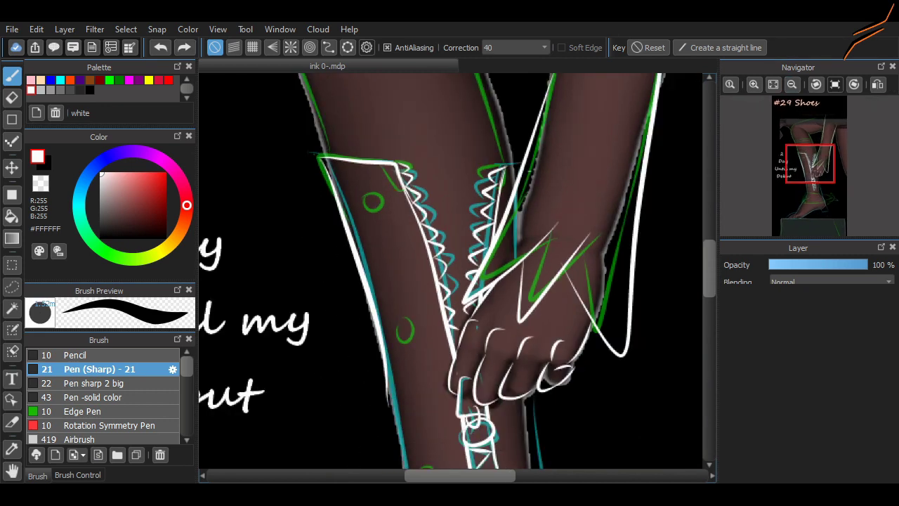
# Ink the shaft's heel-side outline in white from beneath the little finger down past the ankle.
pyautogui.scroll(-3, 450, 270)
pyautogui.moveTo(555, 125); pyautogui.dragTo(572, 383)
pyautogui.hotkey('ctrl', 'z')
pyautogui.hotkey('ctrl', 'z')
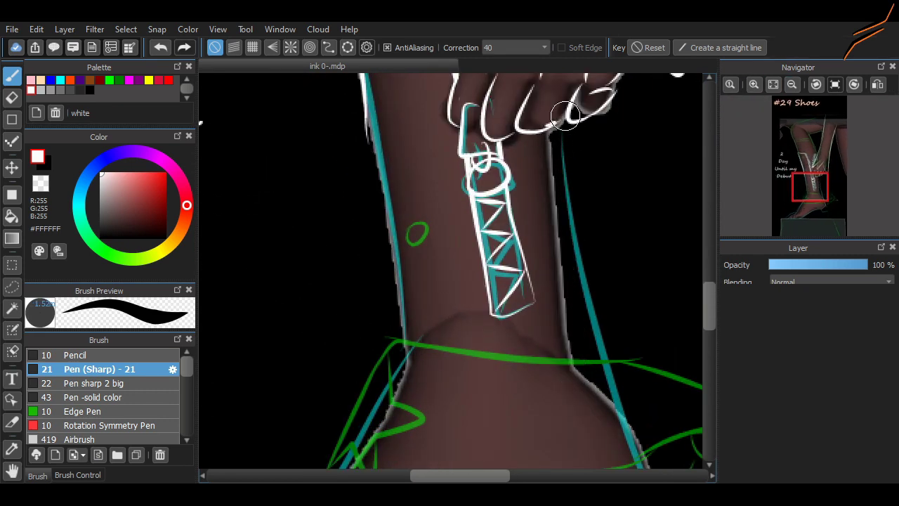
pyautogui.moveTo(566, 114)
pyautogui.mouseDown()
pyautogui.moveTo(559, 127)
pyautogui.moveTo(566, 253)
pyautogui.mouseUp()
pyautogui.hotkey('ctrl', 'z')
pyautogui.hotkey('ctrl', 'z')
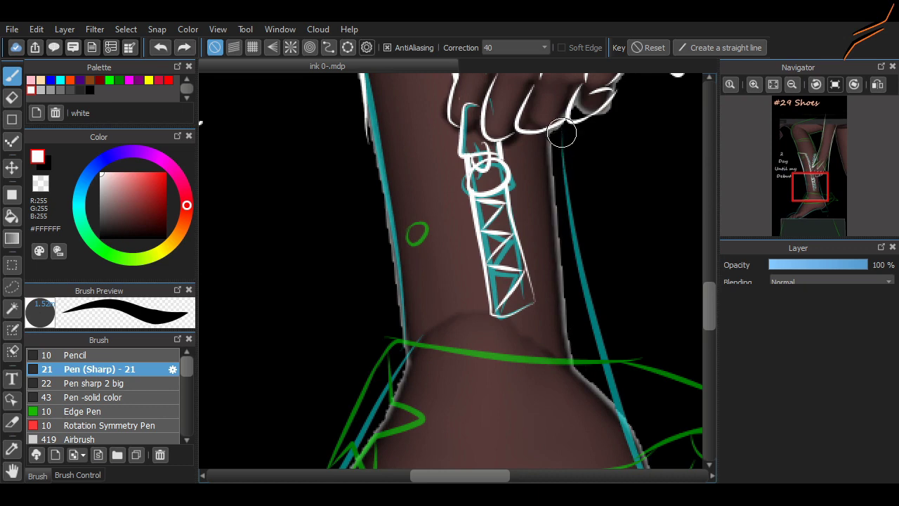
pyautogui.moveTo(562, 133); pyautogui.dragTo(609, 413)
pyautogui.hotkey('ctrl', 'z')
# Extend the shaft's toe-side outline in white down to the front of the ankle.
pyautogui.moveTo(377, 93)
pyautogui.mouseDown()
pyautogui.moveTo(380, 224)
pyautogui.moveTo(414, 370)
pyautogui.moveTo(415, 345)
pyautogui.moveTo(396, 328)
pyautogui.moveTo(414, 338)
pyautogui.moveTo(401, 381)
pyautogui.mouseUp()
pyautogui.hotkey('ctrl', 'z')
pyautogui.hotkey('ctrl', 'z')
pyautogui.hotkey('ctrl', 'z')
pyautogui.hotkey('ctrl', 'z')
# Ink the top edge and the two slanted side lines of the platform beneath the foot in white.
pyautogui.scroll(-5, 450, 393)
pyautogui.scroll(1, 442, 217)
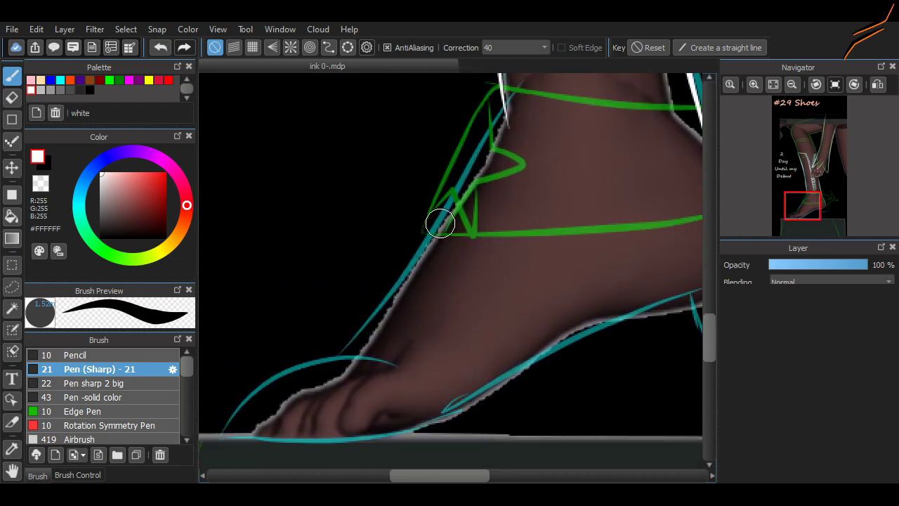
pyautogui.click(791, 84)
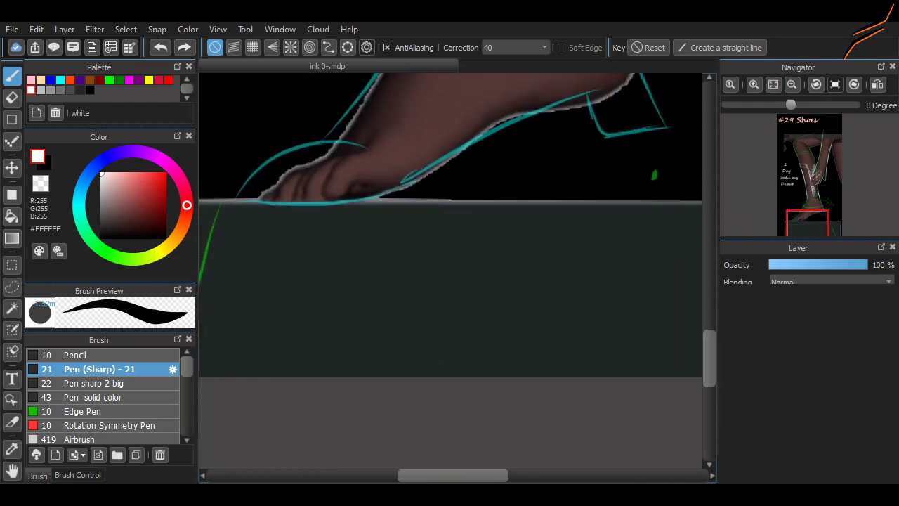
pyautogui.click(791, 84)
pyautogui.moveTo(625, 223); pyautogui.dragTo(671, 342)
pyautogui.hotkey('ctrl', 'z')
pyautogui.moveTo(301, 225)
pyautogui.mouseDown()
pyautogui.moveTo(615, 225)
pyautogui.moveTo(307, 225)
pyautogui.moveTo(274, 342)
pyautogui.mouseUp()
pyautogui.hotkey('ctrl', 'z')
pyautogui.hotkey('ctrl', 'z')
pyautogui.scroll(1, 273, 369)
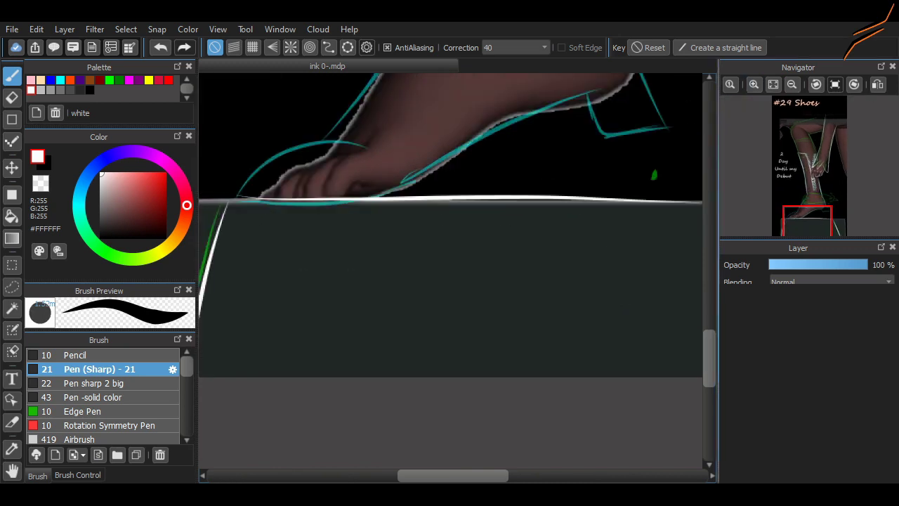
pyautogui.moveTo(219, 178)
pyautogui.mouseDown()
pyautogui.moveTo(317, 267)
pyautogui.moveTo(393, 280)
pyautogui.mouseUp()
pyautogui.hotkey('ctrl', 'z')
pyautogui.scroll(1, 377, 281)
pyautogui.hotkey('ctrl', 'z')
pyautogui.moveTo(299, 283)
pyautogui.mouseDown()
pyautogui.moveTo(383, 284)
pyautogui.moveTo(323, 436)
pyautogui.moveTo(394, 491)
pyautogui.mouseUp()
pyautogui.hotkey('ctrl', 'z')
# Ink the spur strap's outline around the ankle in white and add the jagged cutout at its toe-side end.
pyautogui.scroll(-1, 379, 283)
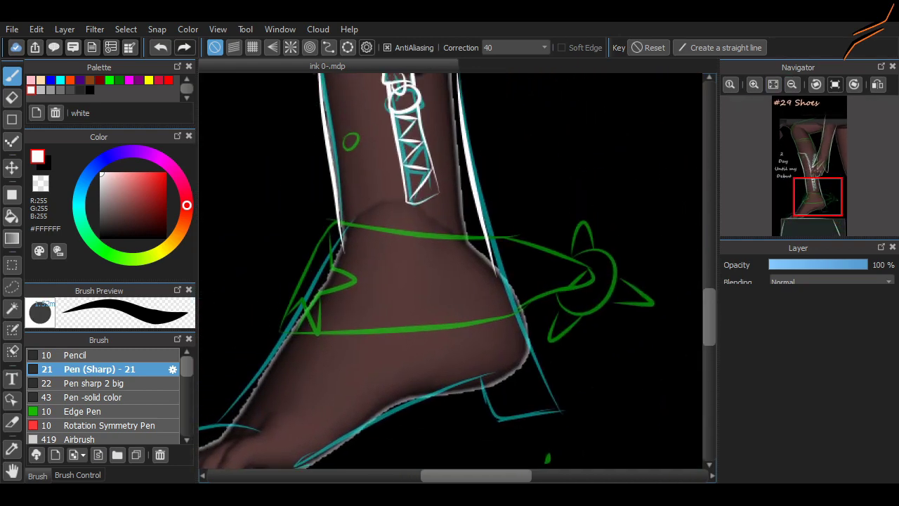
pyautogui.scroll(1, 437, 217)
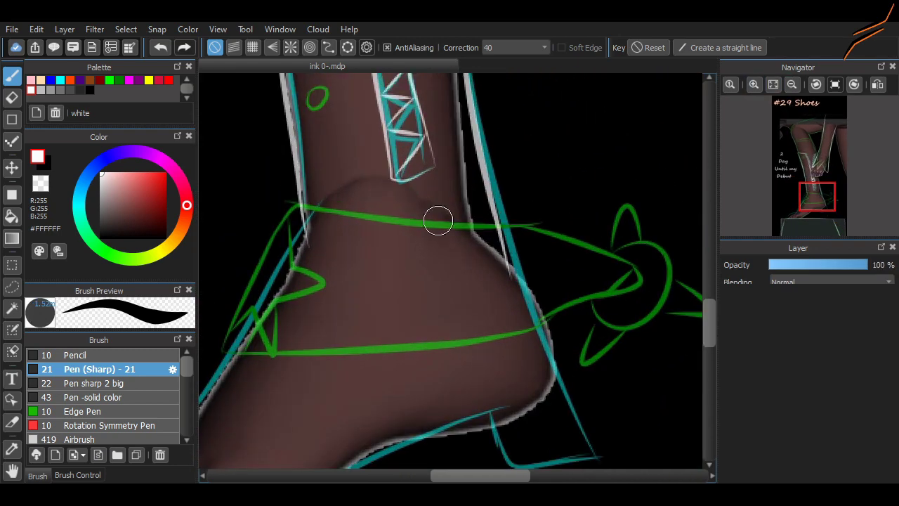
pyautogui.moveTo(290, 207)
pyautogui.mouseDown()
pyautogui.moveTo(524, 247)
pyautogui.moveTo(578, 236)
pyautogui.moveTo(516, 318)
pyautogui.moveTo(533, 320)
pyautogui.mouseUp()
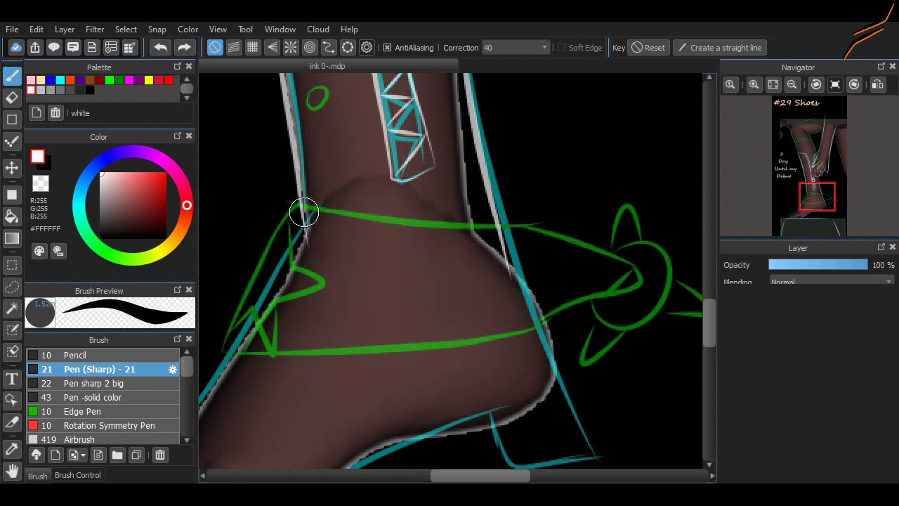
pyautogui.moveTo(285, 227)
pyautogui.mouseDown()
pyautogui.moveTo(361, 206)
pyautogui.moveTo(531, 225)
pyautogui.moveTo(642, 271)
pyautogui.moveTo(558, 337)
pyautogui.moveTo(650, 294)
pyautogui.moveTo(449, 345)
pyautogui.moveTo(381, 224)
pyautogui.moveTo(554, 343)
pyautogui.mouseUp()
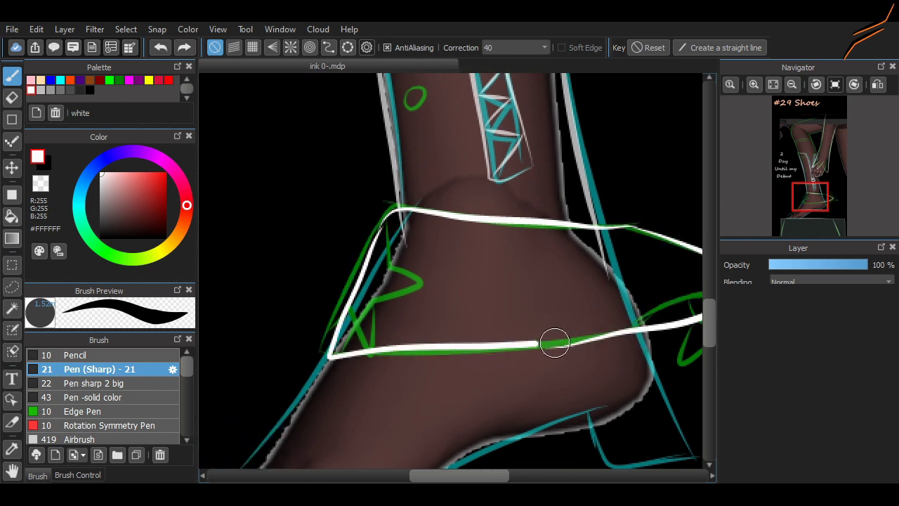
pyautogui.hotkey('ctrl', 'z')
pyautogui.moveTo(373, 226)
pyautogui.mouseDown()
pyautogui.moveTo(538, 345)
pyautogui.moveTo(555, 344)
pyautogui.mouseUp()
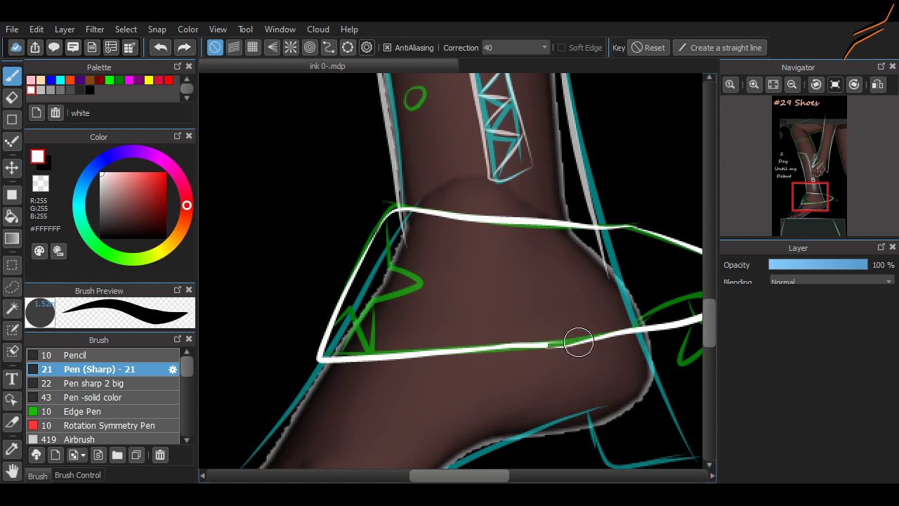
pyautogui.moveTo(387, 217); pyautogui.dragTo(361, 337)
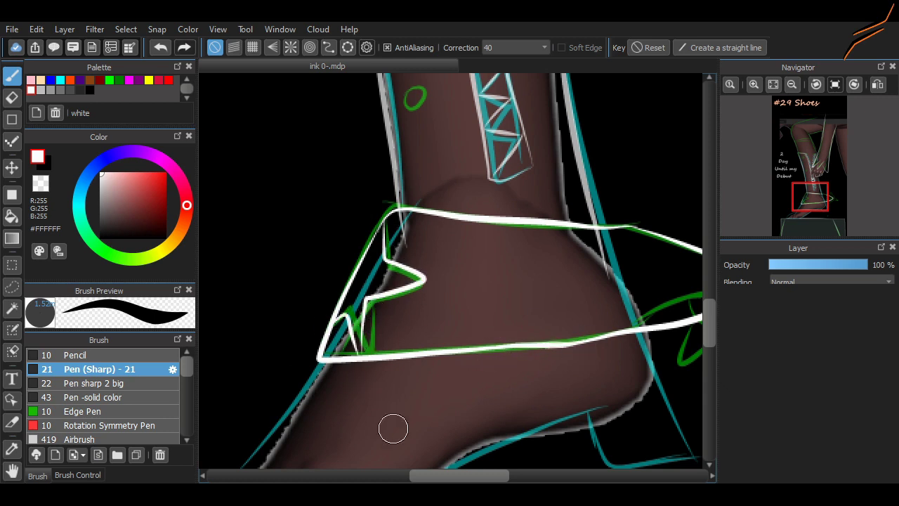
# Ink the spur's small inner loop and its round wheel with three pointed spikes in white behind the heel.
pyautogui.hscroll(5, 501, 266)
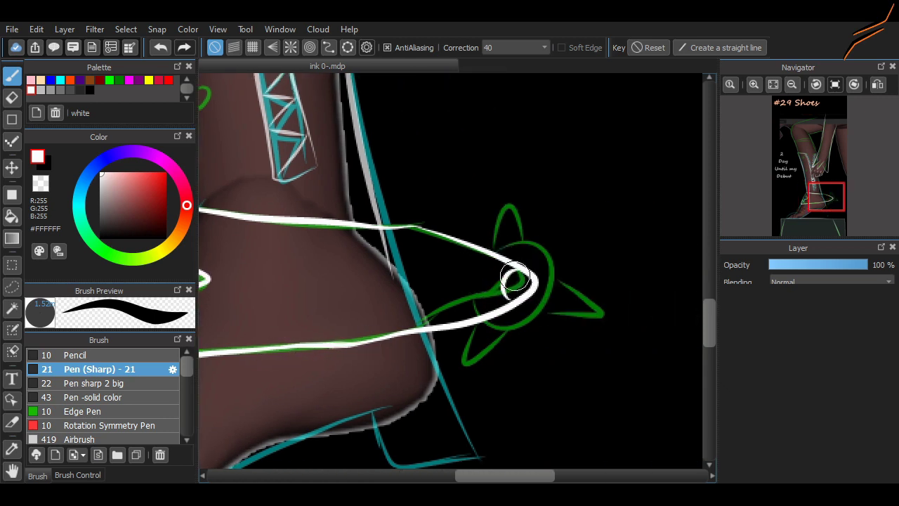
pyautogui.moveTo(502, 261)
pyautogui.mouseDown()
pyautogui.moveTo(497, 330)
pyautogui.moveTo(539, 226)
pyautogui.moveTo(515, 254)
pyautogui.moveTo(495, 331)
pyautogui.moveTo(523, 336)
pyautogui.moveTo(486, 237)
pyautogui.moveTo(521, 245)
pyautogui.moveTo(562, 288)
pyautogui.mouseUp()
pyautogui.hotkey('ctrl', 'z')
pyautogui.hotkey('ctrl', 'z')
# Erase the ends of the shaft outlines where they run inside the ankle strap.
pyautogui.moveTo(516, 475); pyautogui.dragTo(467, 475)
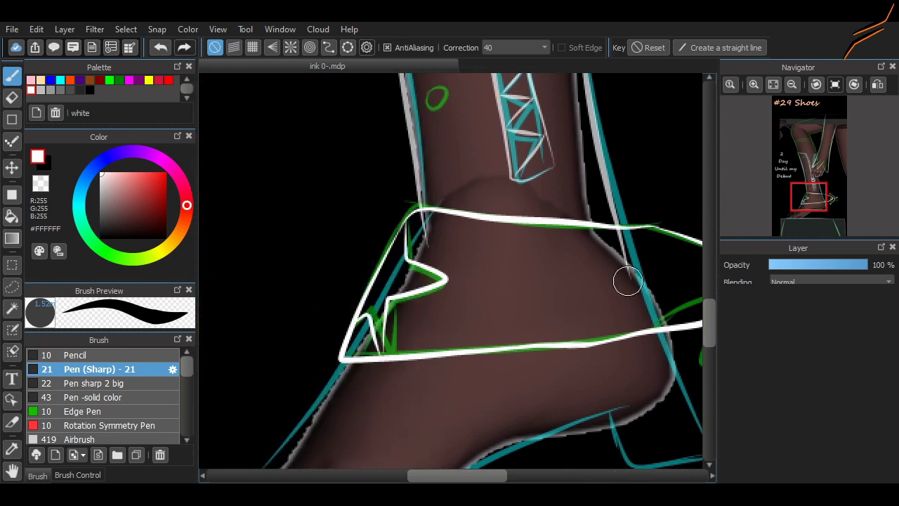
pyautogui.press('e')
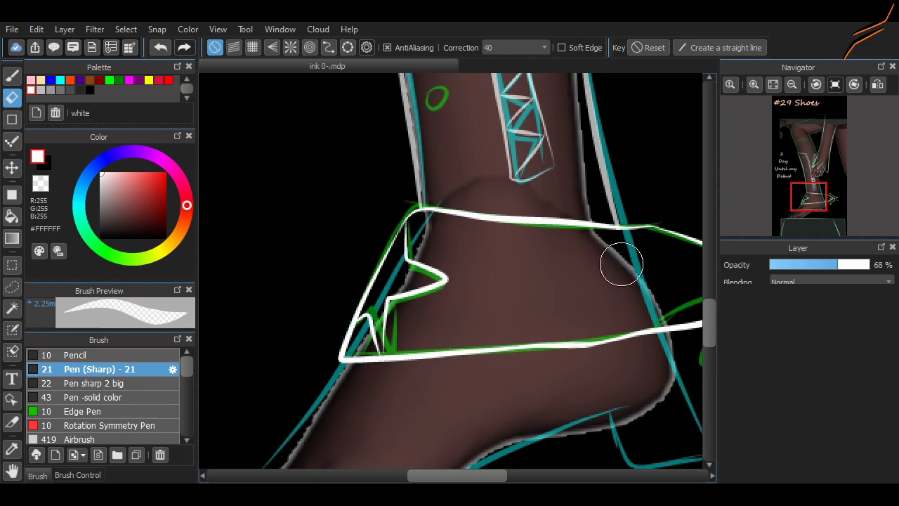
pyautogui.scroll(-3, 582, 287)
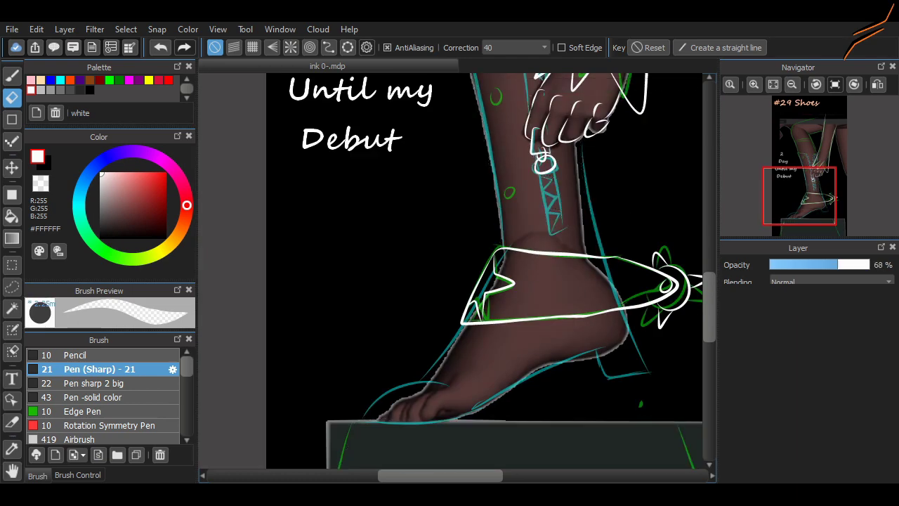
# Ink the boot's sole line in white from the ball of the foot to the heel, and outline the heel block behind it.
pyautogui.scroll(2, 664, 334)
pyautogui.scroll(2, 665, 334)
pyautogui.press('b')
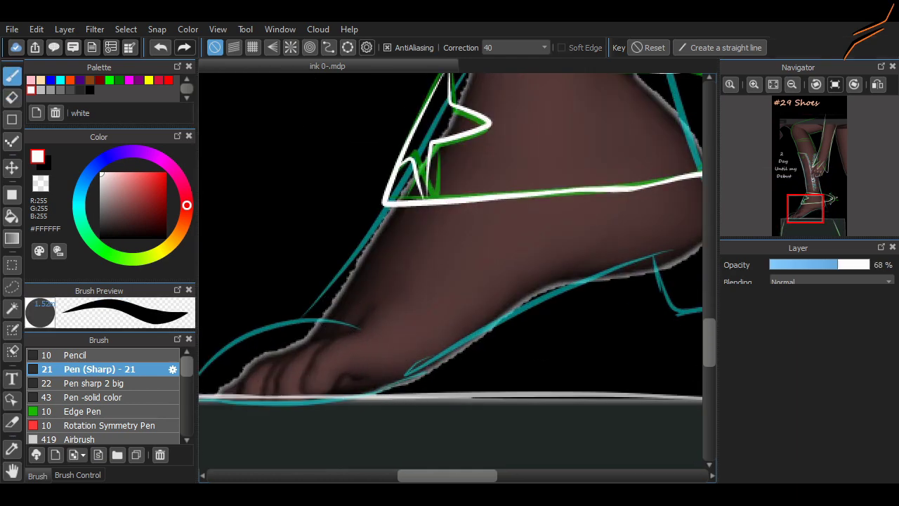
pyautogui.moveTo(383, 391)
pyautogui.mouseDown()
pyautogui.moveTo(657, 248)
pyautogui.moveTo(667, 251)
pyautogui.mouseUp()
pyautogui.hotkey('ctrl', 'z')
pyautogui.scroll(3, 491, 458)
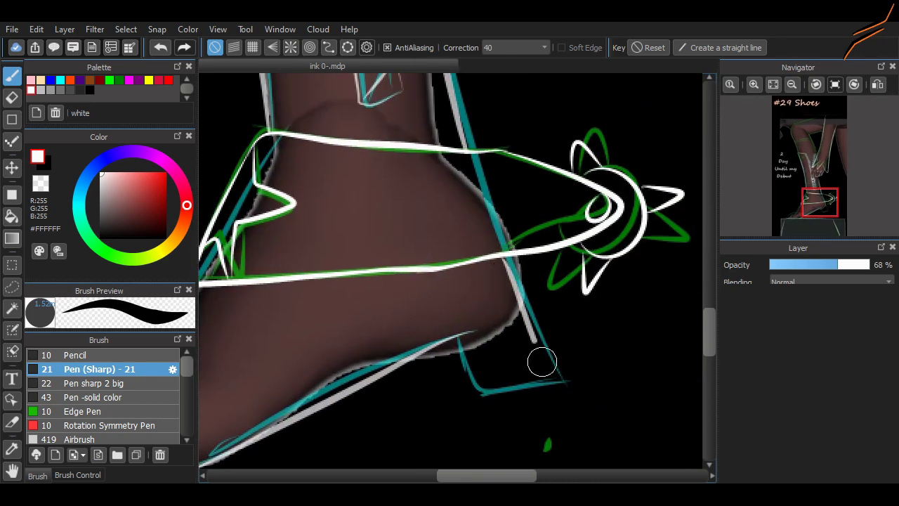
pyautogui.moveTo(542, 363); pyautogui.dragTo(470, 375)
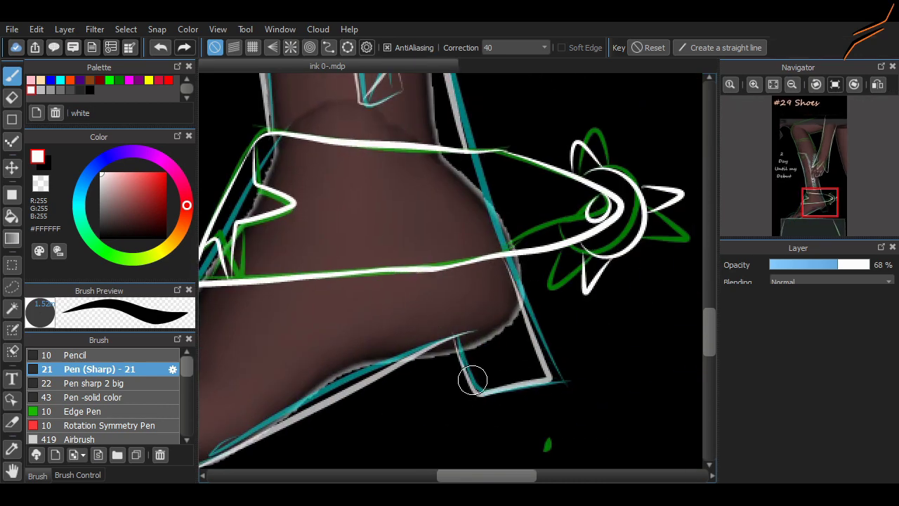
pyautogui.hotkey('ctrl', 'z')
pyautogui.moveTo(528, 297)
pyautogui.mouseDown()
pyautogui.moveTo(539, 378)
pyautogui.moveTo(453, 340)
pyautogui.mouseUp()
# Ink the rounded toe cap and the instep line running from it up to the ankle strap.
pyautogui.hscroll(-5, 386, 449)
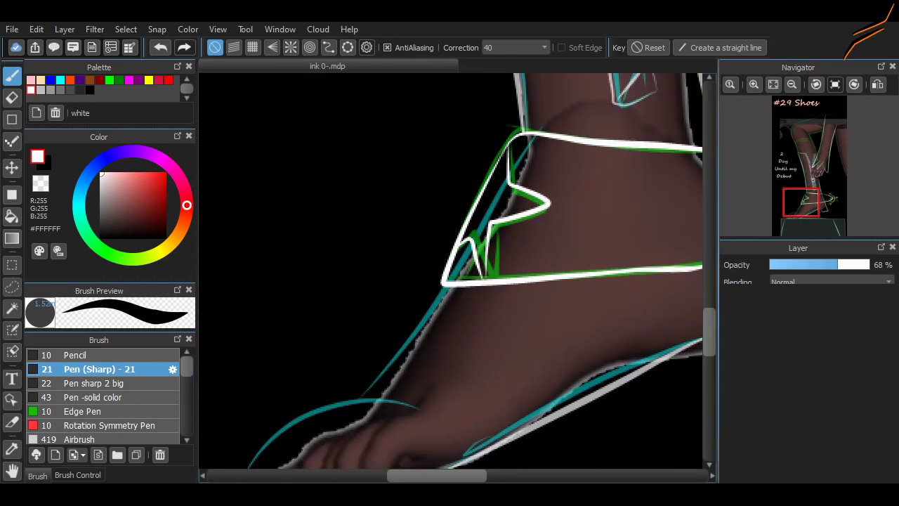
pyautogui.scroll(-4, 281, 435)
pyautogui.moveTo(250, 420)
pyautogui.mouseDown()
pyautogui.moveTo(274, 389)
pyautogui.moveTo(449, 321)
pyautogui.mouseUp()
pyautogui.hotkey('ctrl', 'z')
pyautogui.moveTo(363, 314); pyautogui.dragTo(464, 206)
pyautogui.scroll(3, 574, 246)
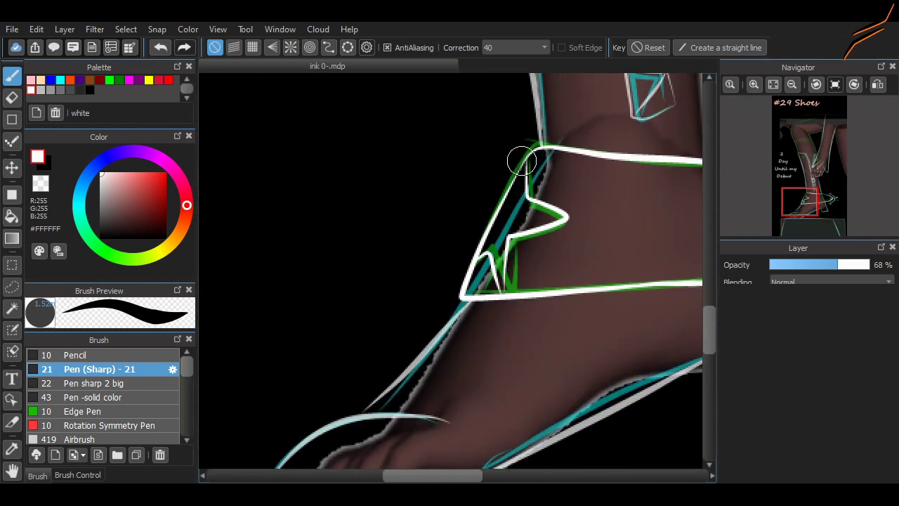
pyautogui.hotkey('ctrl', 'z')
pyautogui.moveTo(453, 319); pyautogui.dragTo(380, 414)
pyautogui.hotkey('ctrl', 'z')
pyautogui.moveTo(464, 296); pyautogui.dragTo(387, 405)
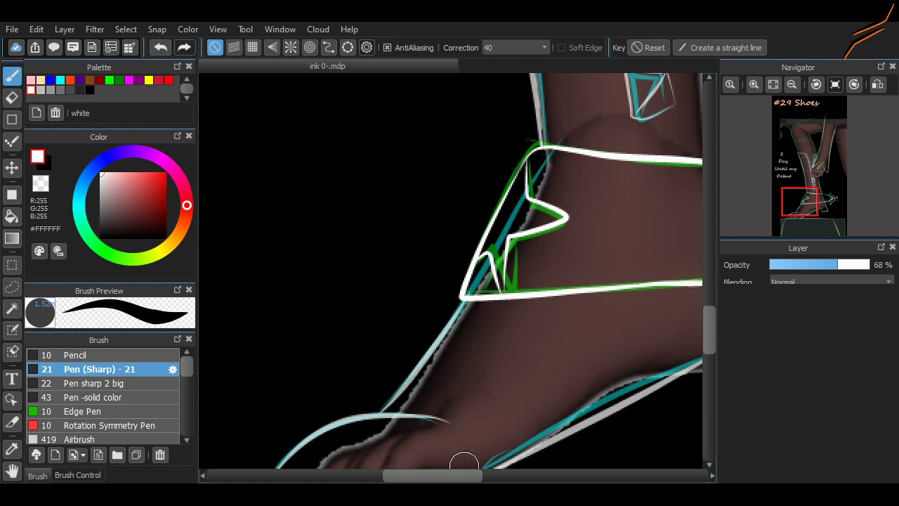
# Restore the boot line layer's opacity to 100% and dim the figure and sketch underneath.
pyautogui.hscroll(5, 496, 387)
pyautogui.scroll(-5, 456, 271)
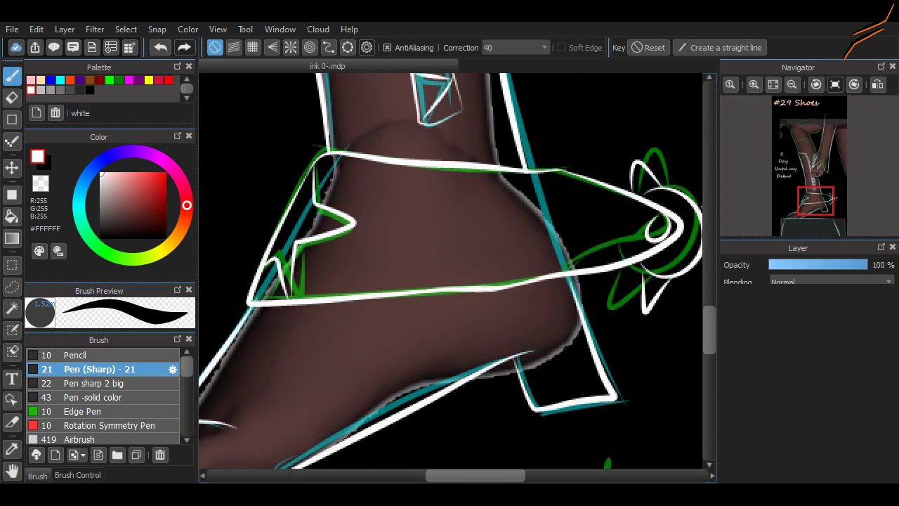
pyautogui.moveTo(838, 265); pyautogui.dragTo(796, 265)
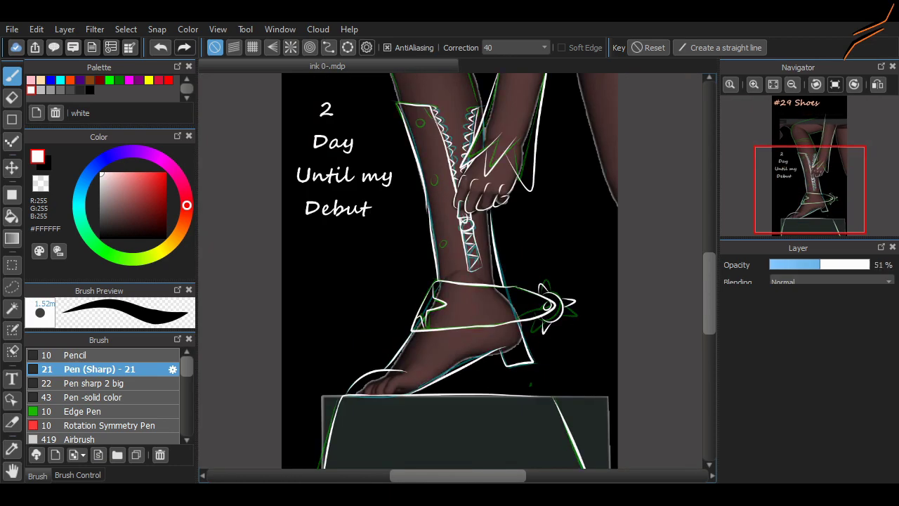
# Thicken the outline at the boot's toe-side top corner and ink the short top edge beyond the opening's heel side.
pyautogui.scroll(3, 585, 345)
pyautogui.scroll(3, 385, 340)
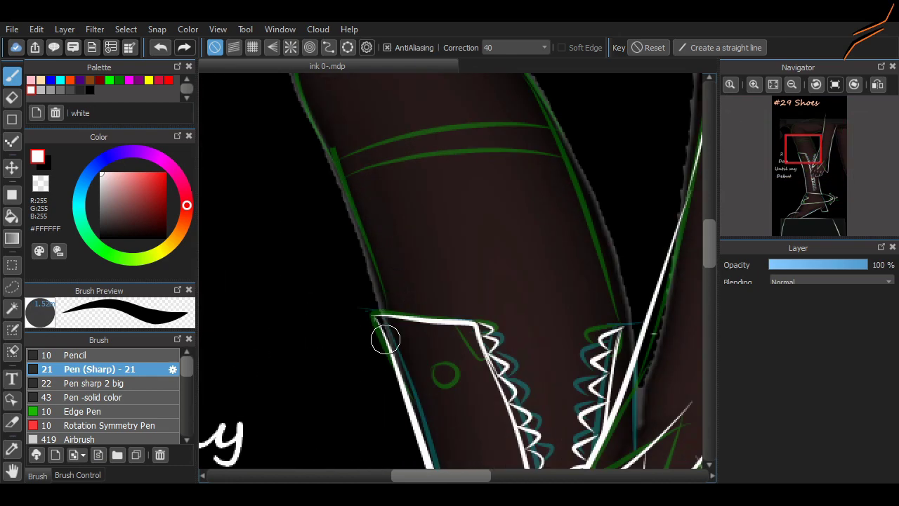
pyautogui.moveTo(376, 318); pyautogui.dragTo(388, 345)
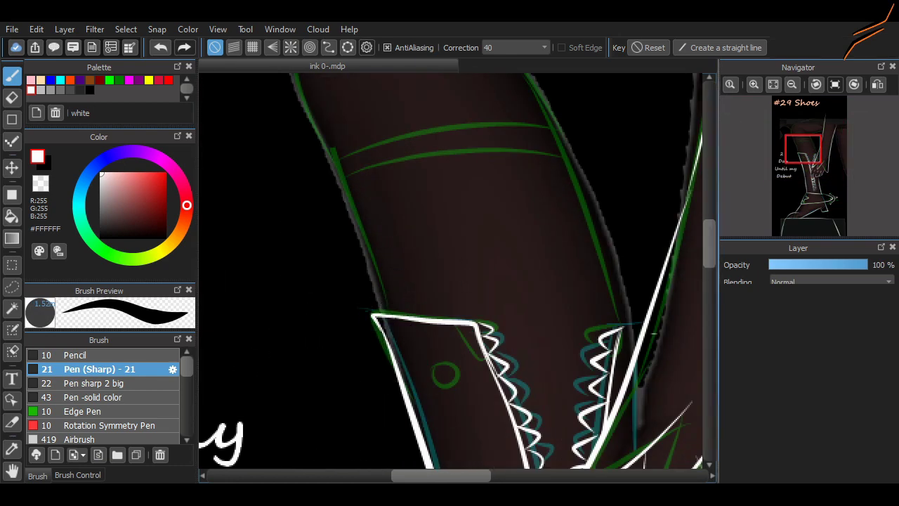
pyautogui.scroll(2, 387, 371)
pyautogui.scroll(-2, 560, 369)
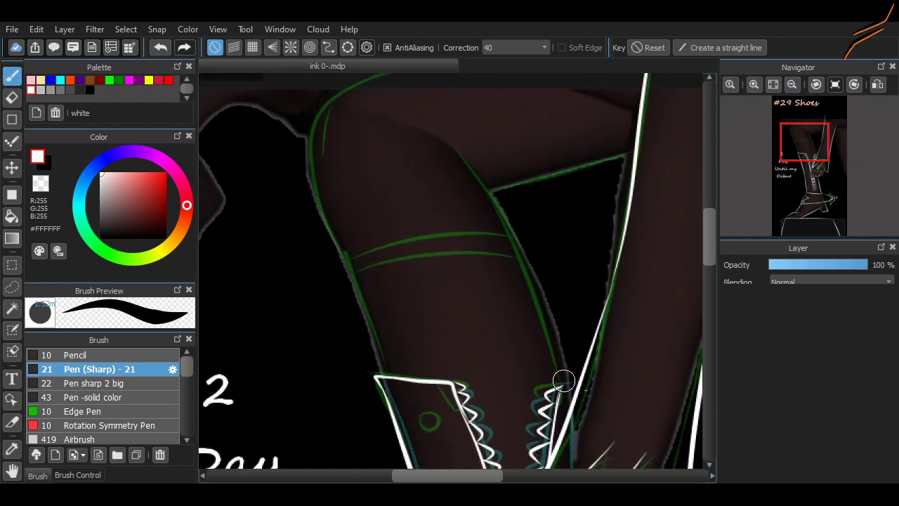
pyautogui.press('e')
pyautogui.press('b')
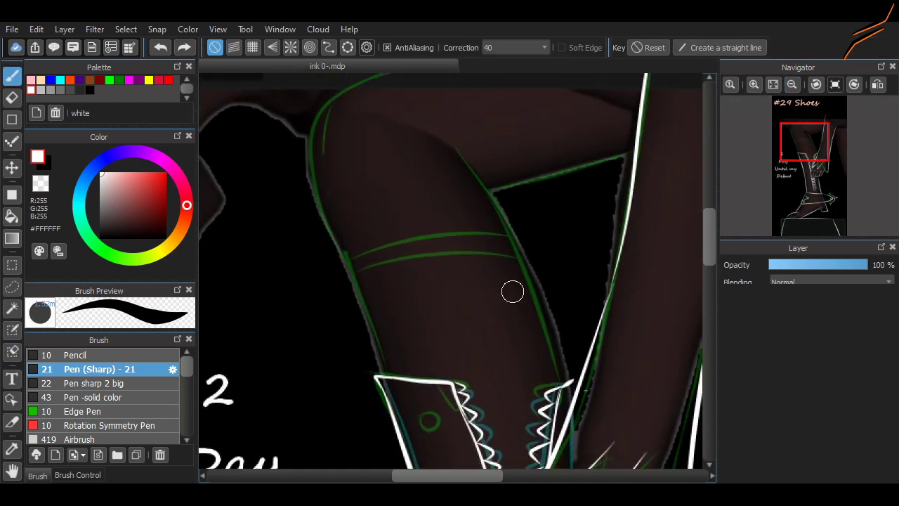
# Ink the calf and shin lines above the boot opening and continue them around the bent knee along the thigh's upper edge.
pyautogui.moveTo(457, 148)
pyautogui.mouseDown()
pyautogui.moveTo(498, 217)
pyautogui.moveTo(559, 367)
pyautogui.mouseUp()
pyautogui.moveTo(385, 375); pyautogui.dragTo(330, 243)
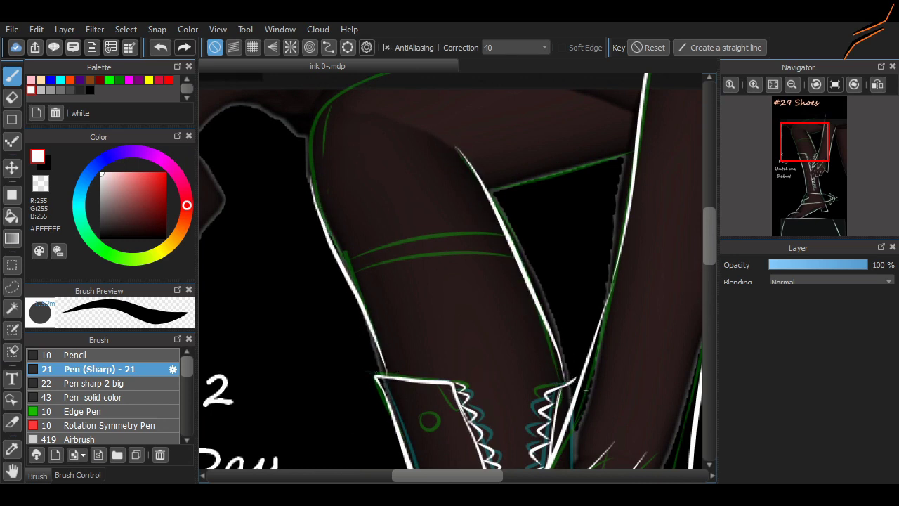
pyautogui.scroll(2, 377, 421)
pyautogui.moveTo(377, 421)
pyautogui.mouseDown()
pyautogui.moveTo(558, 89)
pyautogui.moveTo(572, 85)
pyautogui.mouseUp()
# Ink two parallel curved stocking bands across the leg just below the knee.
pyautogui.moveTo(346, 321); pyautogui.dragTo(501, 301)
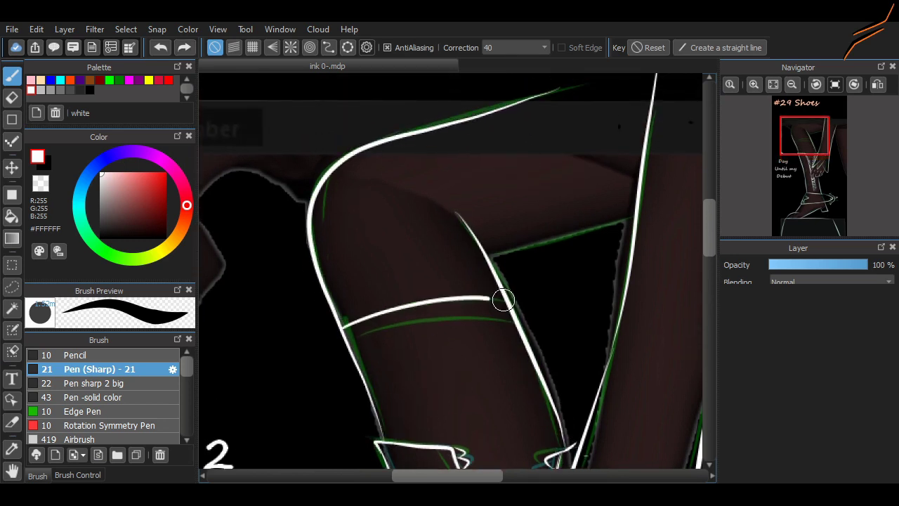
pyautogui.moveTo(351, 341); pyautogui.dragTo(495, 315)
pyautogui.hotkey('ctrl', 'z')
pyautogui.moveTo(353, 341); pyautogui.dragTo(512, 315)
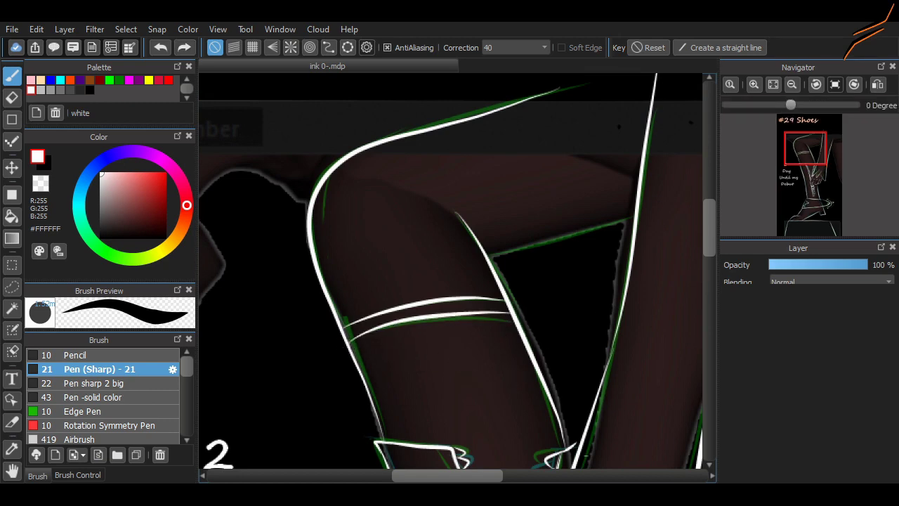
# Ink the underside of the thigh from the calf line to the sleeve.
pyautogui.moveTo(441, 354); pyautogui.dragTo(363, 326)
pyautogui.moveTo(561, 197); pyautogui.dragTo(408, 229)
pyautogui.hotkey('ctrl', 'z')
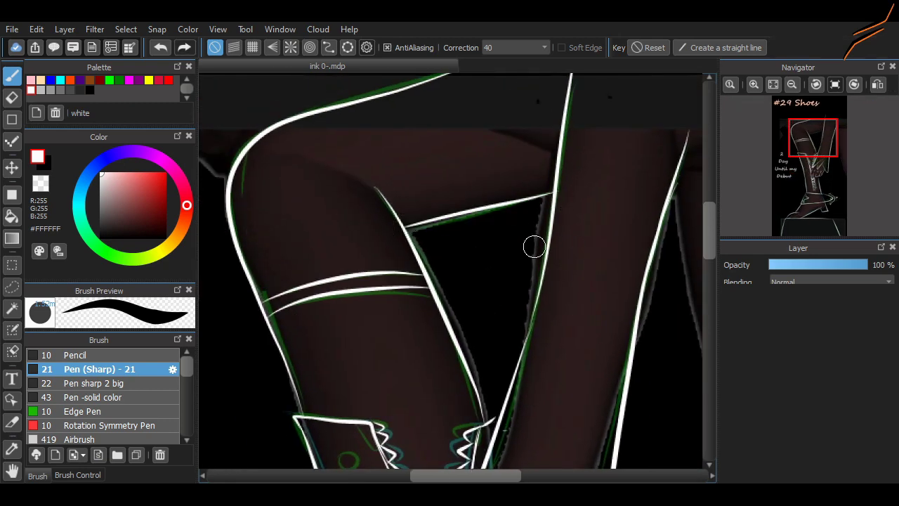
# Ink three round studs in white down the front of the boot shaft over the green sketch circles.
pyautogui.press('e')
pyautogui.scroll(-10, 450, 271)
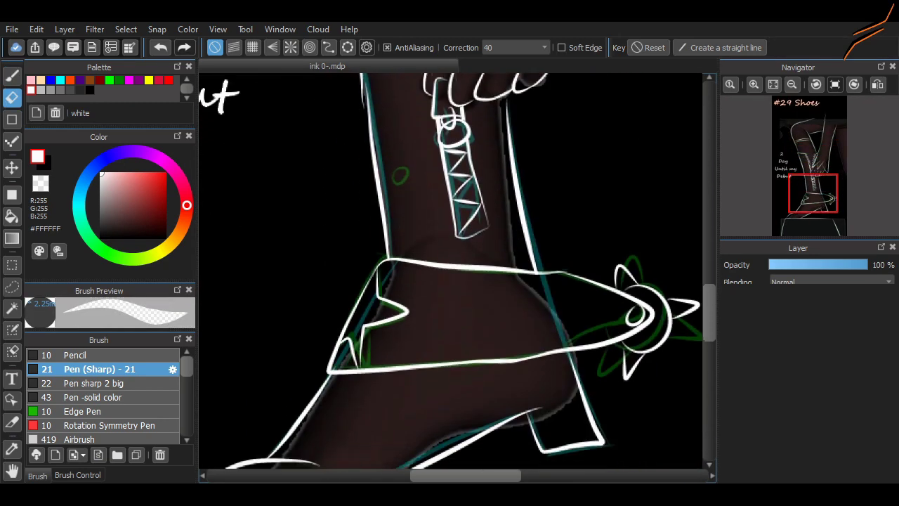
pyautogui.scroll(10, 450, 270)
pyautogui.scroll(-5, 450, 270)
pyautogui.scroll(1, 451, 270)
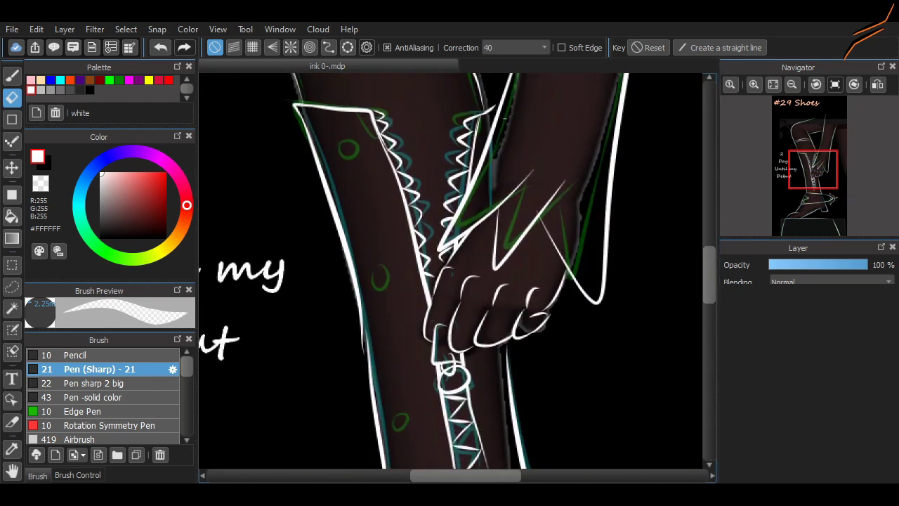
pyautogui.press('b')
pyautogui.moveTo(346, 140)
pyautogui.mouseDown()
pyautogui.moveTo(351, 168)
pyautogui.moveTo(332, 150)
pyautogui.mouseUp()
pyautogui.hotkey('ctrl', 'z')
pyautogui.hotkey('ctrl', 'z')
pyautogui.moveTo(385, 269); pyautogui.dragTo(378, 272)
pyautogui.hotkey('ctrl', 'z')
pyautogui.hotkey('ctrl', 'z')
pyautogui.scroll(-4, 379, 274)
pyautogui.scroll(-1, 413, 282)
pyautogui.moveTo(406, 236); pyautogui.dragTo(402, 265)
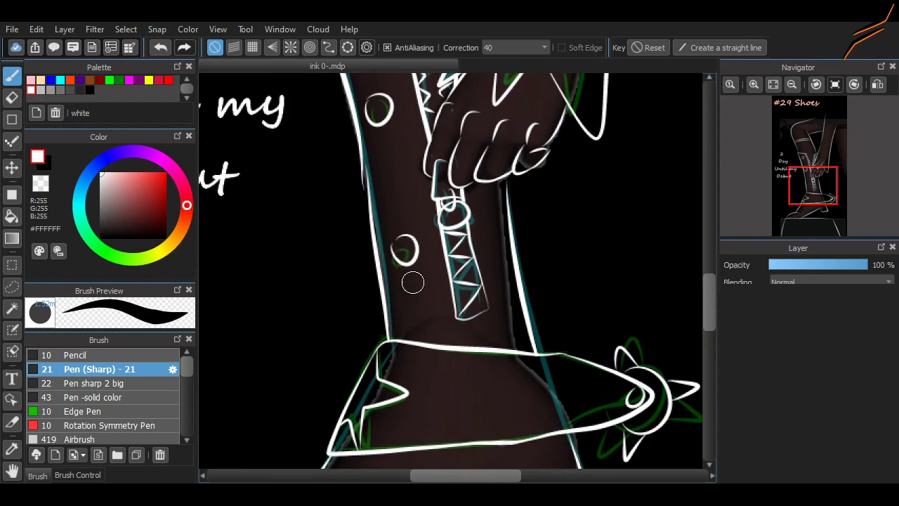
pyautogui.hotkey('ctrl', 'z')
pyautogui.moveTo(377, 225); pyautogui.dragTo(355, 191)
pyautogui.hotkey('ctrl', 'z')
pyautogui.moveTo(364, 158)
pyautogui.mouseDown()
pyautogui.moveTo(381, 242)
pyautogui.moveTo(378, 232)
pyautogui.mouseUp()
pyautogui.hotkey('ctrl', 'z')
# Hide the figure and sketch, and paint a red (#FF0000) slit oval above the strap's toe-side teeth.
pyautogui.scroll(-5, 697, 302)
pyautogui.scroll(-5, 697, 302)
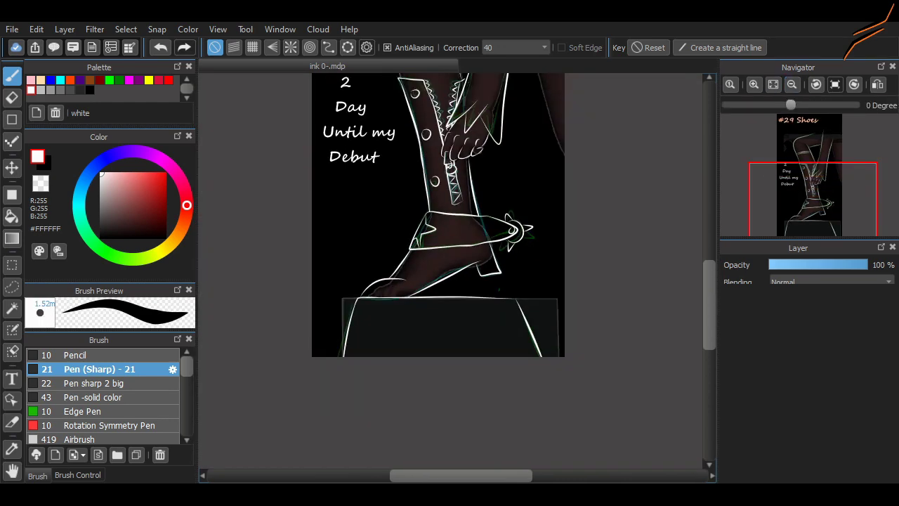
pyautogui.scroll(1, 361, 257)
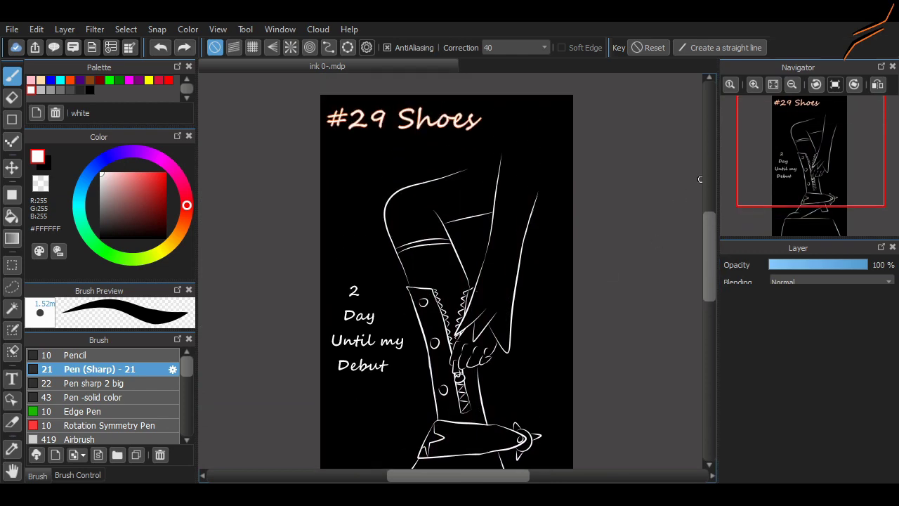
pyautogui.click(754, 84)
pyautogui.click(754, 84)
pyautogui.click(754, 85)
pyautogui.click(754, 84)
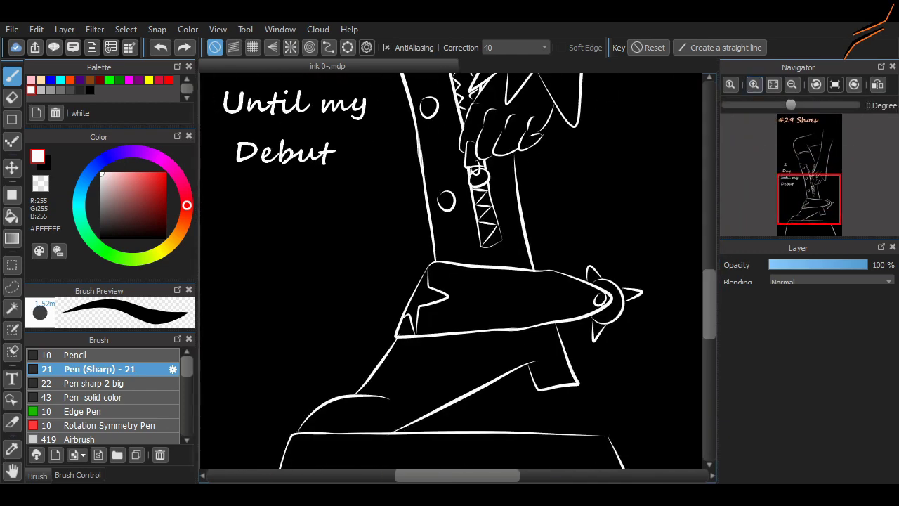
pyautogui.click(754, 85)
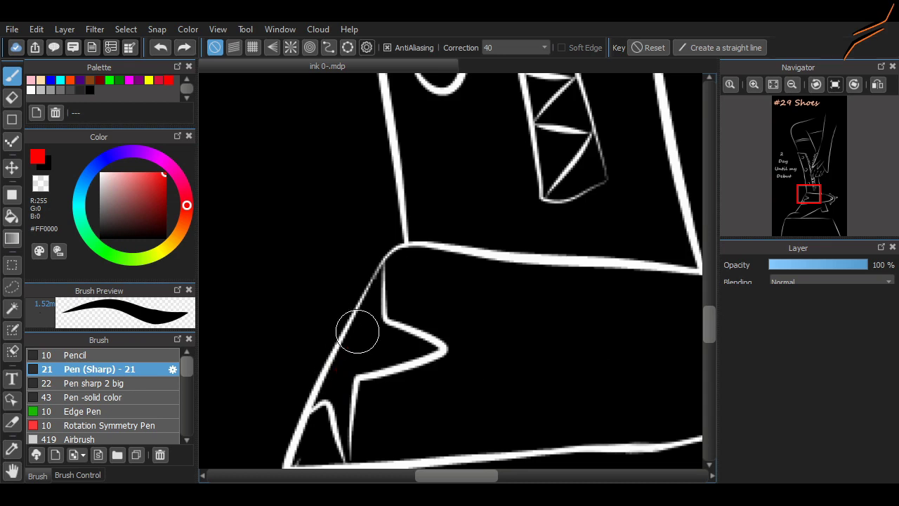
pyautogui.moveTo(355, 328)
pyautogui.mouseDown()
pyautogui.moveTo(333, 371)
pyautogui.moveTo(355, 316)
pyautogui.mouseUp()
# Paint red marks inside the three spur spikes and short red drips beneath the rear and lower spikes.
pyautogui.hscroll(5, 443, 407)
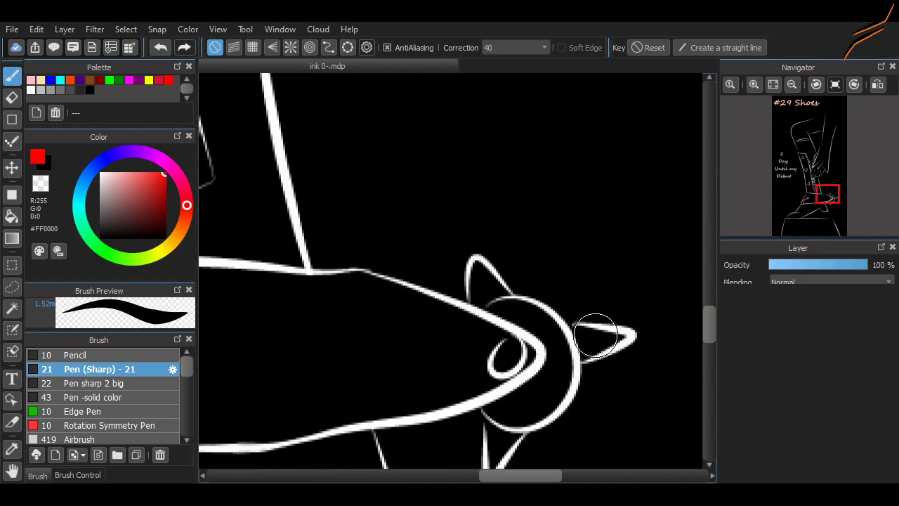
pyautogui.moveTo(596, 335); pyautogui.dragTo(606, 357)
pyautogui.moveTo(475, 284); pyautogui.dragTo(489, 292)
pyautogui.scroll(-5, 668, 341)
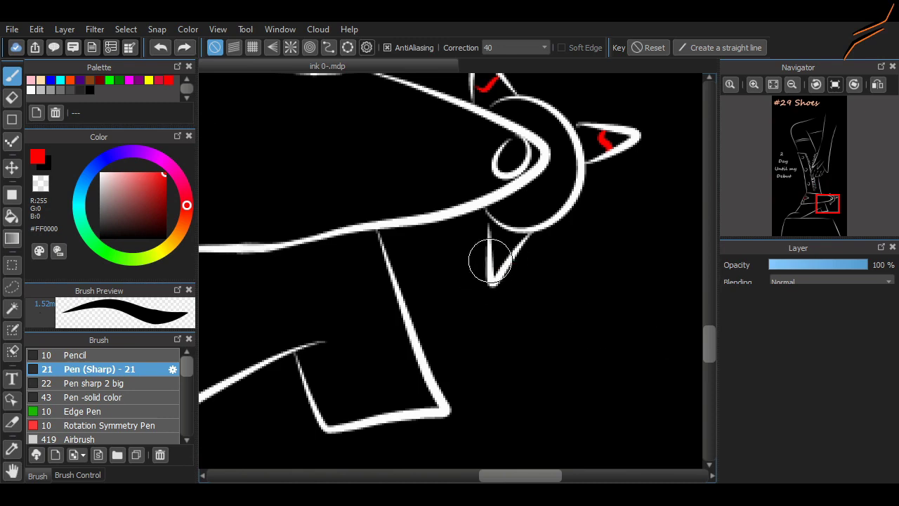
pyautogui.moveTo(494, 253); pyautogui.dragTo(507, 257)
pyautogui.moveTo(489, 298); pyautogui.dragTo(489, 318)
pyautogui.moveTo(612, 188)
pyautogui.mouseDown()
pyautogui.moveTo(636, 148)
pyautogui.moveTo(624, 179)
pyautogui.moveTo(638, 173)
pyautogui.mouseUp()
pyautogui.hotkey('ctrl', 'z')
pyautogui.hotkey('ctrl', 'z')
pyautogui.scroll(-3, 638, 191)
pyautogui.scroll(1, 638, 190)
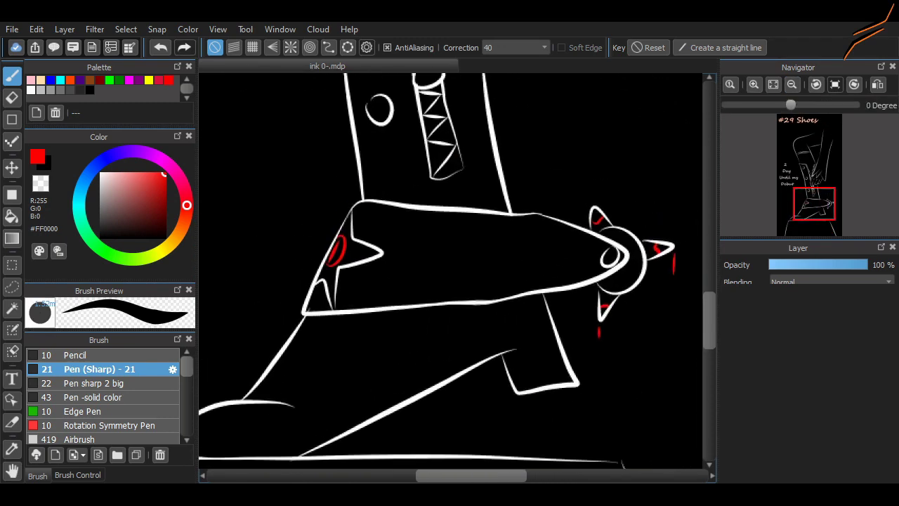
# Paint a red vertical slit inside each of the three round studs on the boot shaft.
pyautogui.scroll(5, 450, 270)
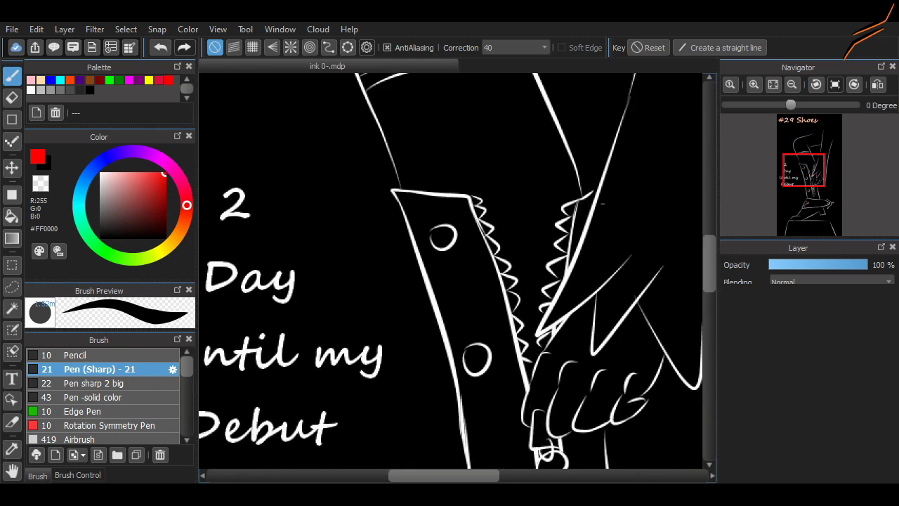
pyautogui.scroll(1, 460, 188)
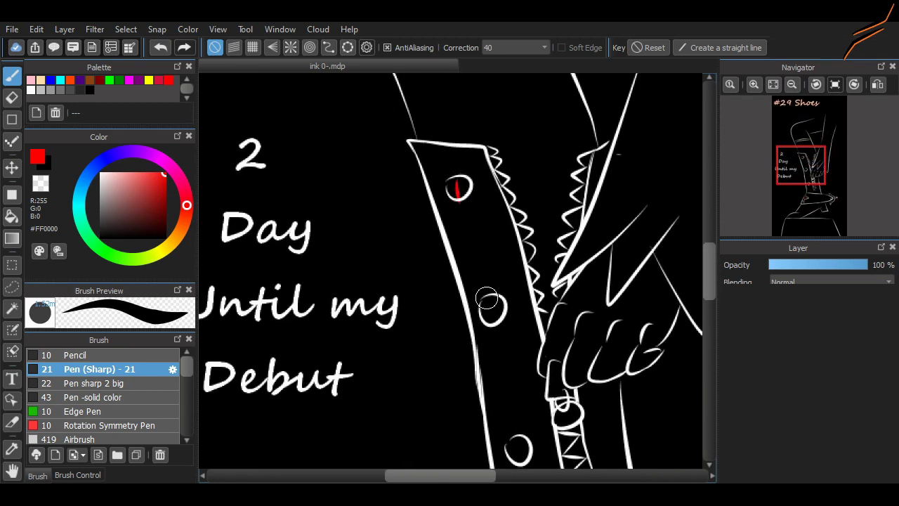
pyautogui.scroll(-3, 696, 267)
pyautogui.moveTo(520, 306); pyautogui.dragTo(520, 318)
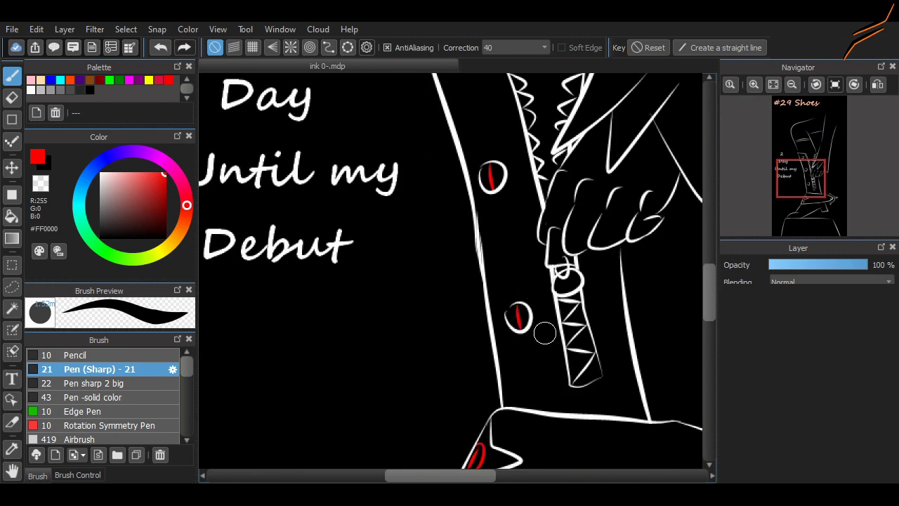
pyautogui.scroll(-5, 678, 285)
# Examine the inked knee, thigh, stocking bands and sleeve lines above the boot.
pyautogui.scroll(10, 679, 285)
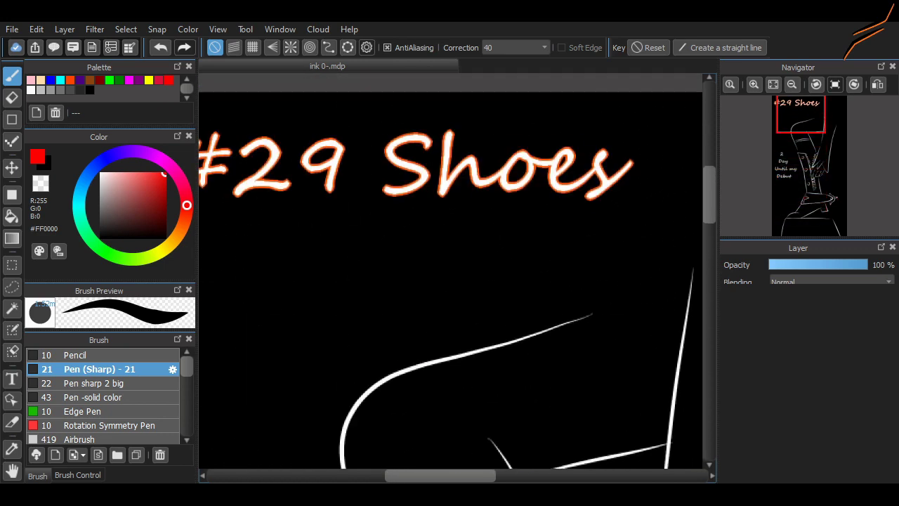
pyautogui.scroll(-2, 458, 271)
pyautogui.scroll(1, 457, 270)
pyautogui.scroll(1, 458, 271)
pyautogui.scroll(3, 457, 270)
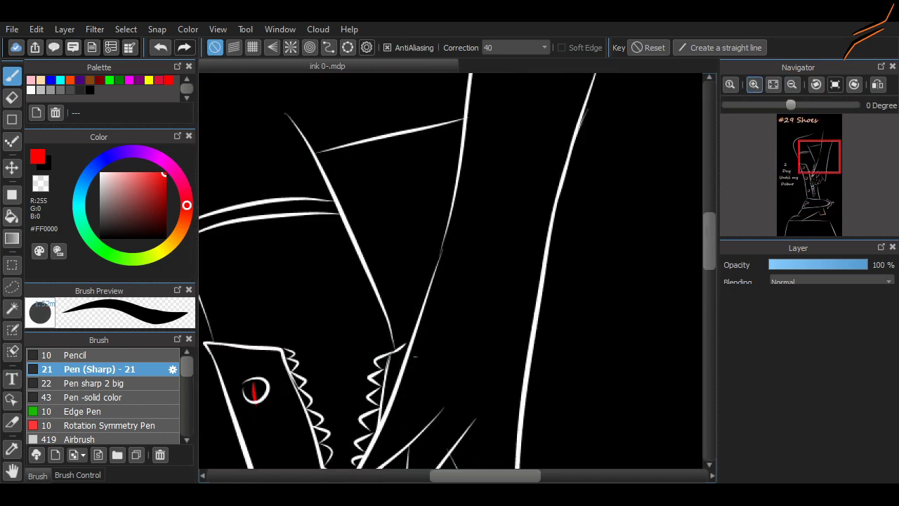
pyautogui.moveTo(450, 236); pyautogui.dragTo(670, 246)
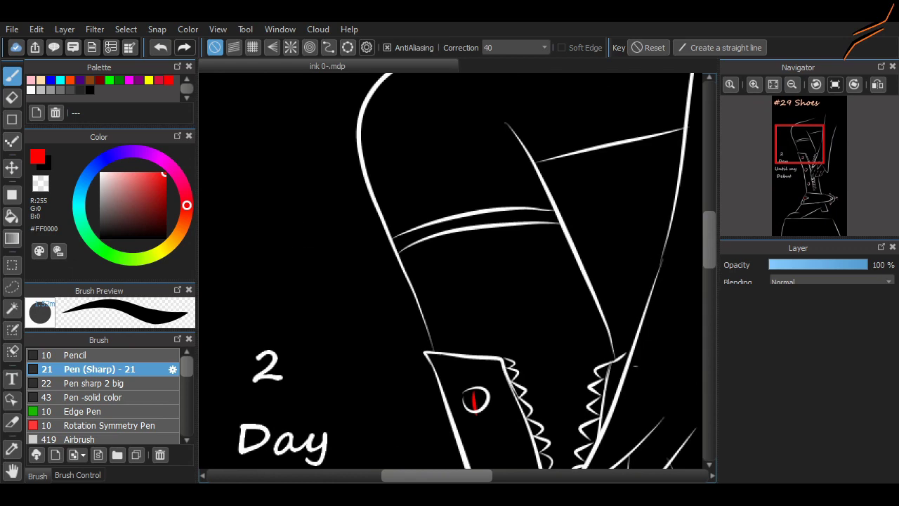
pyautogui.scroll(-2, 457, 270)
pyautogui.scroll(1, 458, 270)
# Move the "2 Day Until my Debut" text down beside the boot shaft.
pyautogui.press('v')
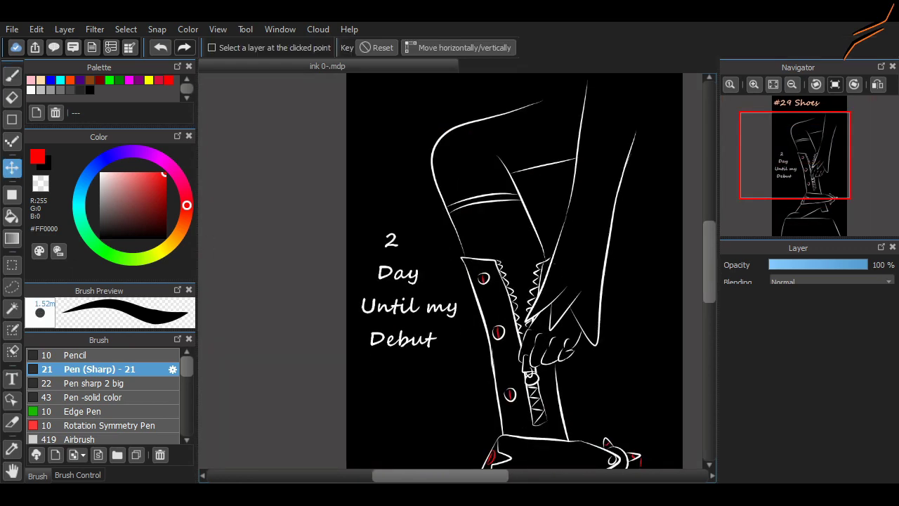
pyautogui.moveTo(400, 288); pyautogui.dragTo(395, 342)
pyautogui.scroll(-2, 457, 271)
pyautogui.scroll(2, 457, 270)
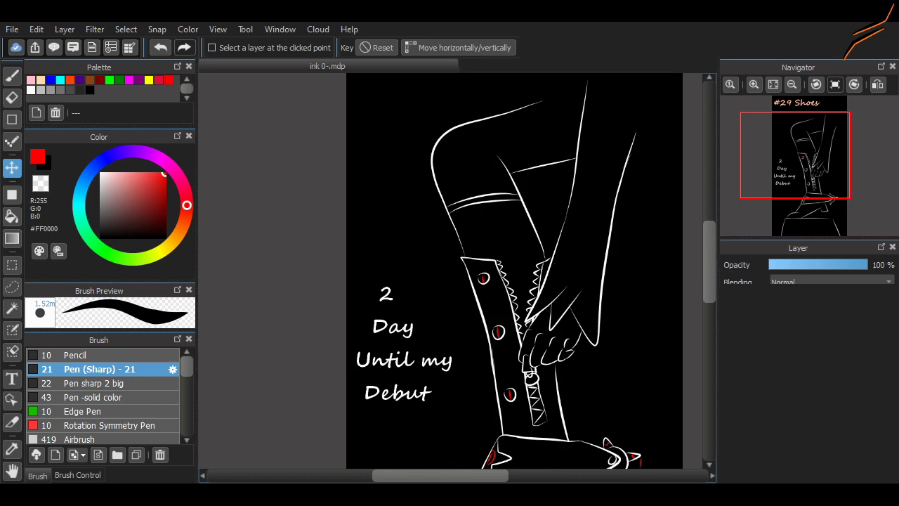
pyautogui.scroll(-2, 458, 270)
pyautogui.scroll(2, 458, 270)
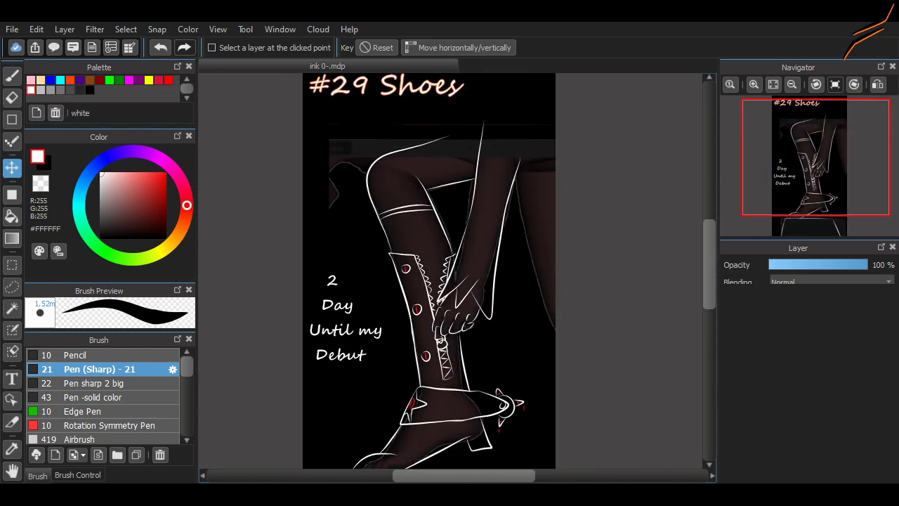
# Ink the underside of the second thigh in white from behind the sleeve to the canvas edge.
pyautogui.press('b')
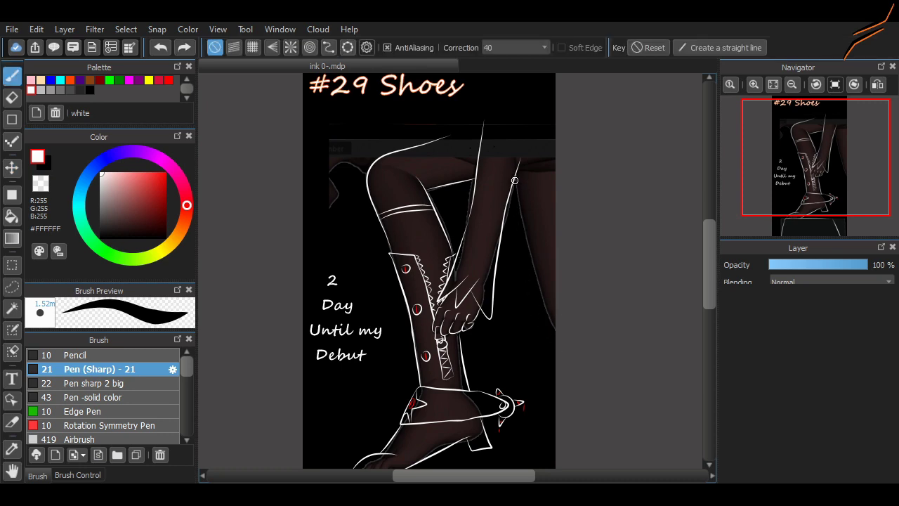
pyautogui.moveTo(515, 180); pyautogui.dragTo(555, 322)
pyautogui.hotkey('ctrl', 'z')
pyautogui.hotkey('ctrl', 'y')
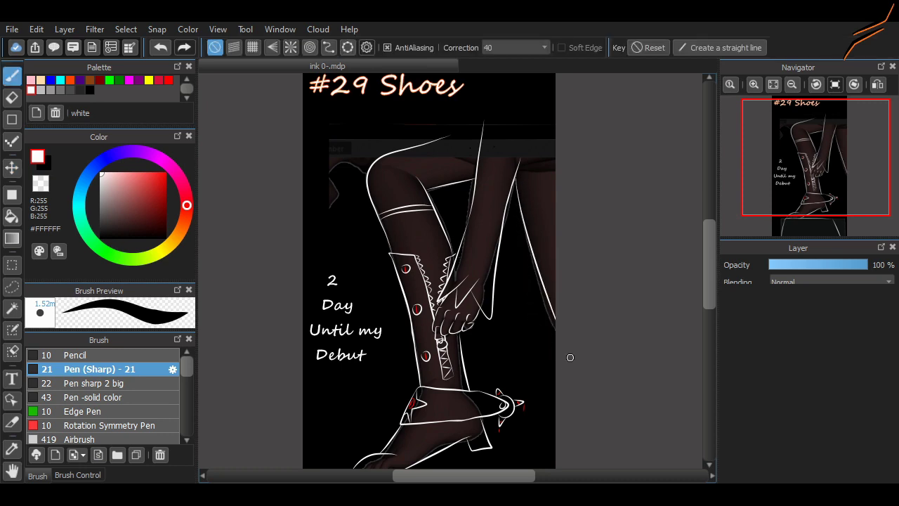
pyautogui.scroll(-3, 539, 327)
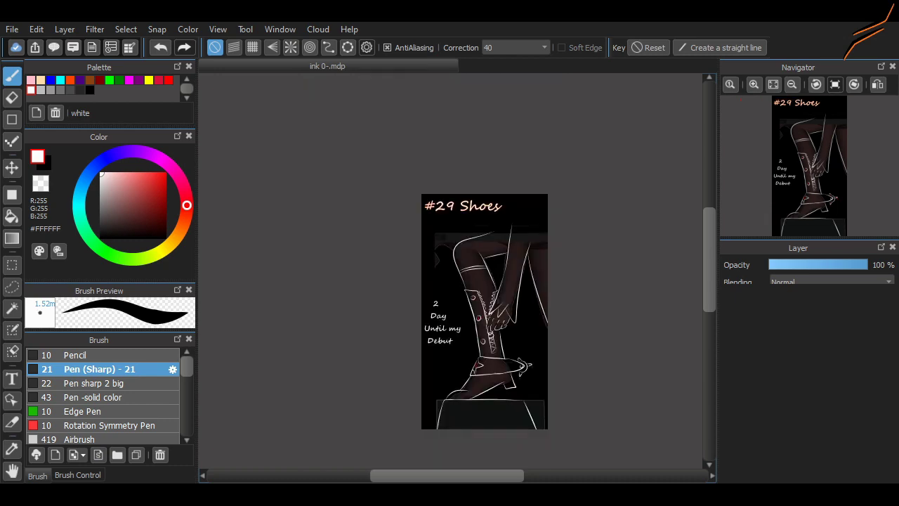